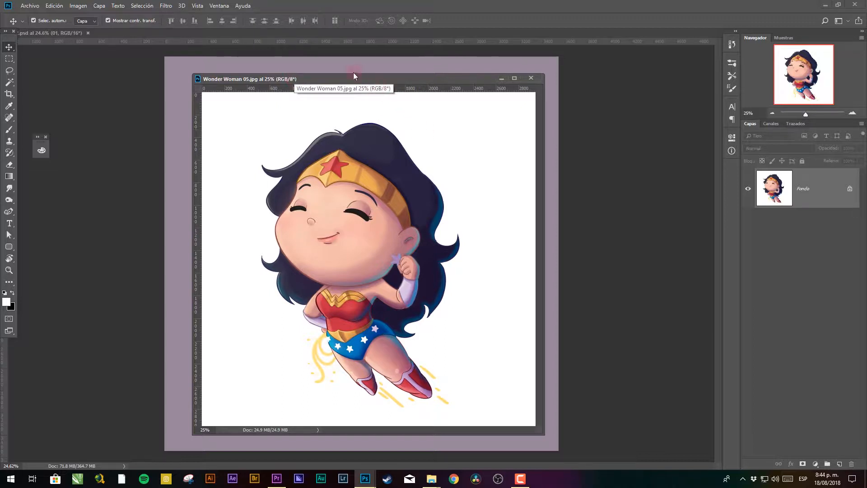
- Open the New Document dialog with its recent presets and size settings
drag(330, 77, 322, 80)
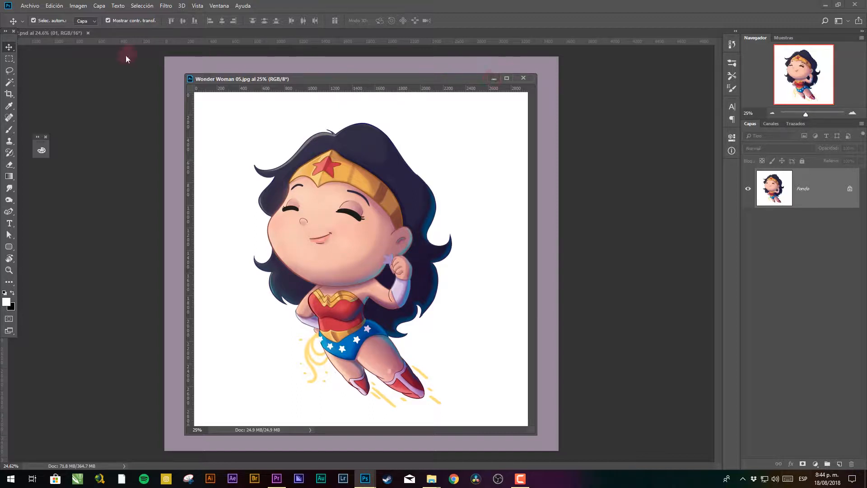
click(33, 6)
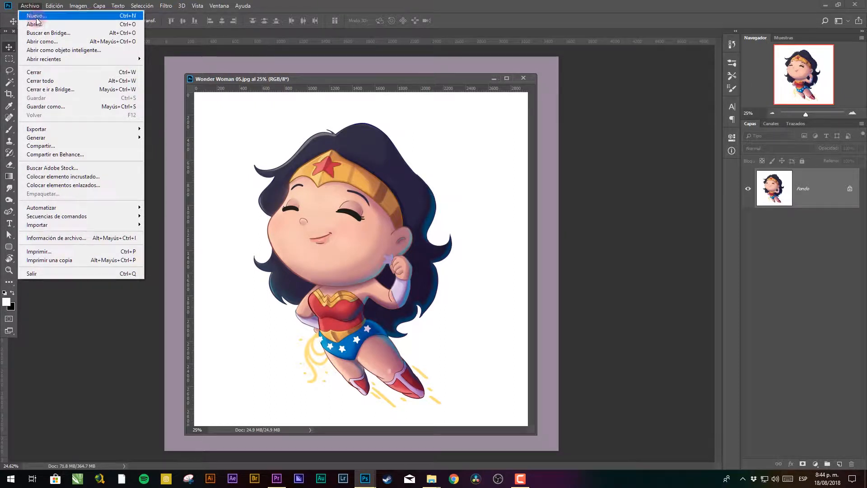
click(423, 180)
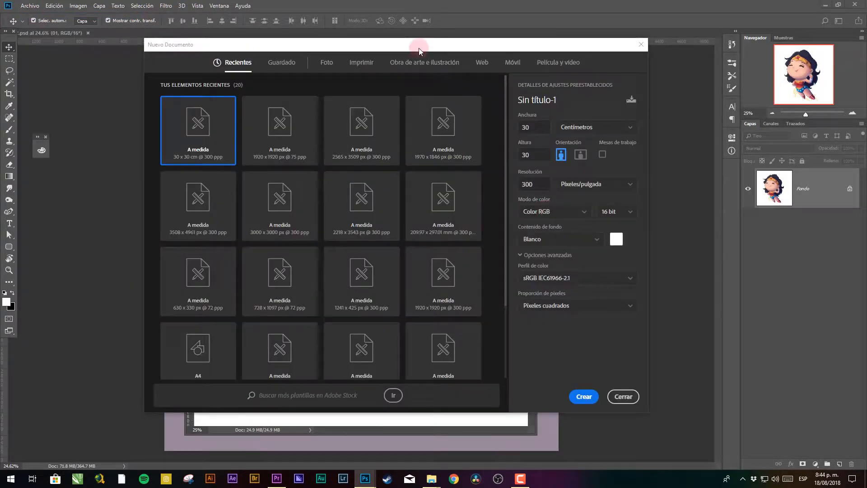
drag(419, 48, 424, 64)
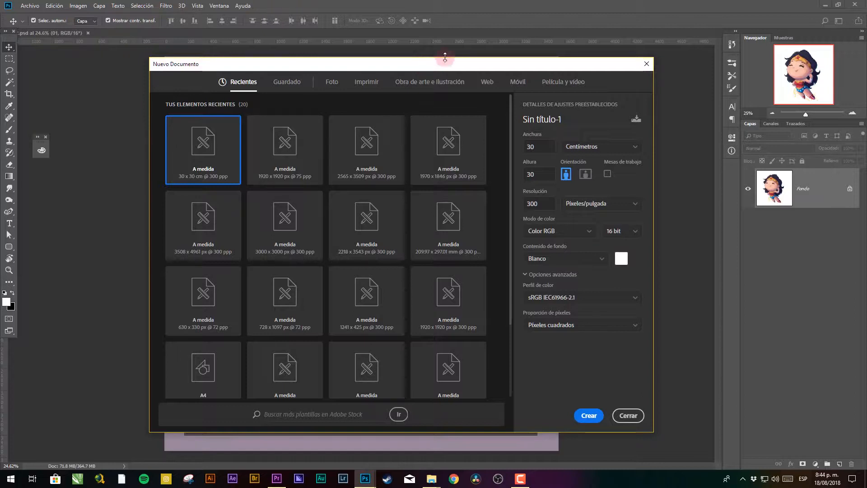
drag(538, 67, 517, 73)
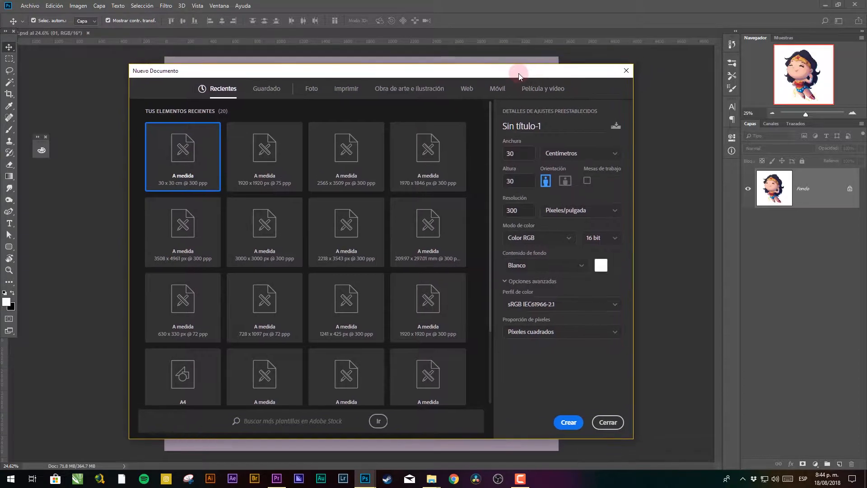
- Review the new document's width, height, resolution and bit depth options
double_click(526, 153)
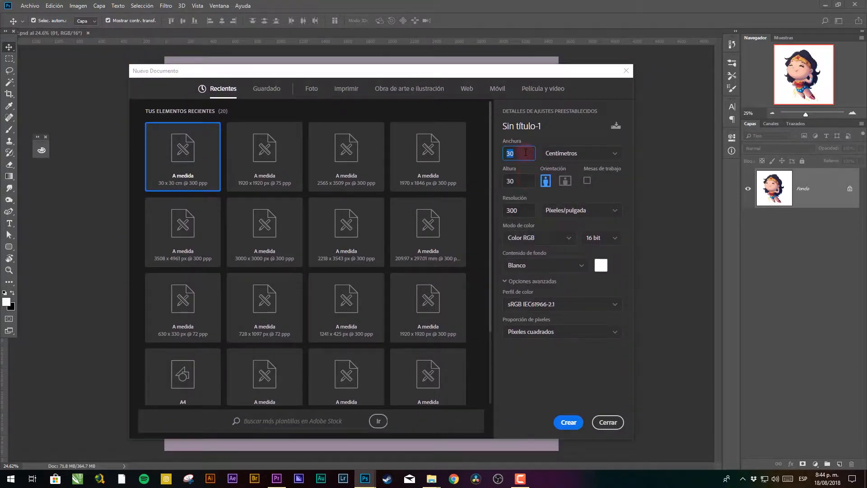
double_click(519, 180)
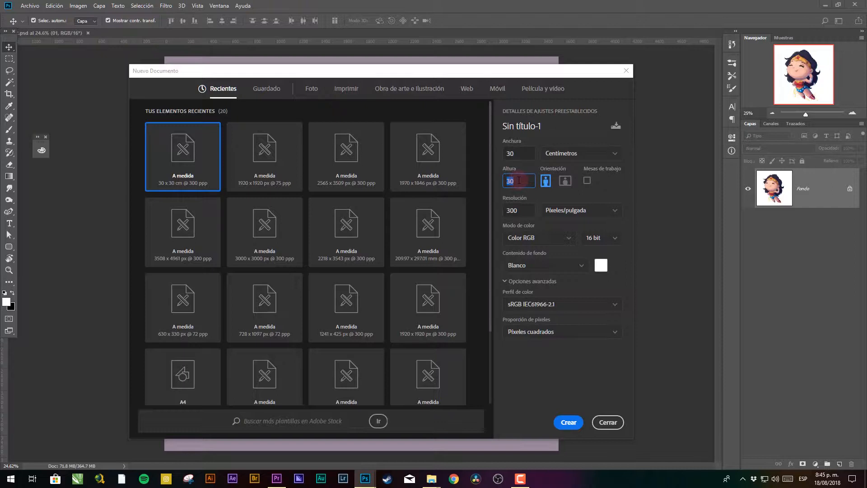
double_click(524, 209)
click(518, 211)
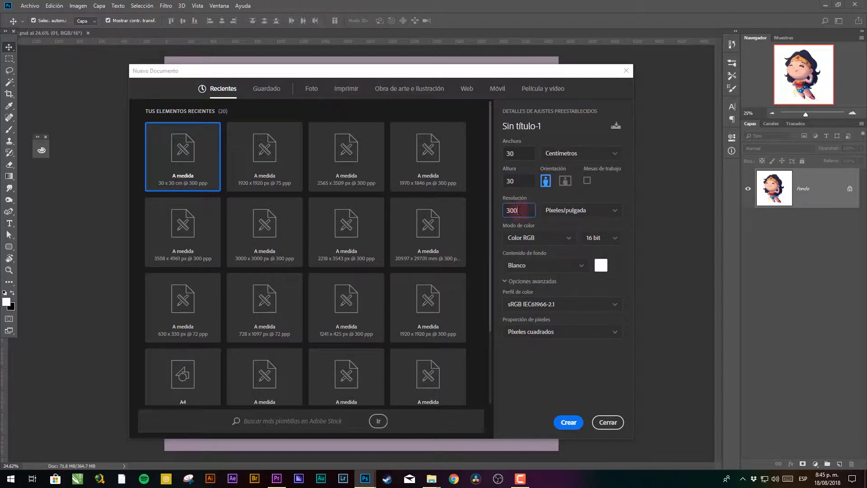
double_click(519, 210)
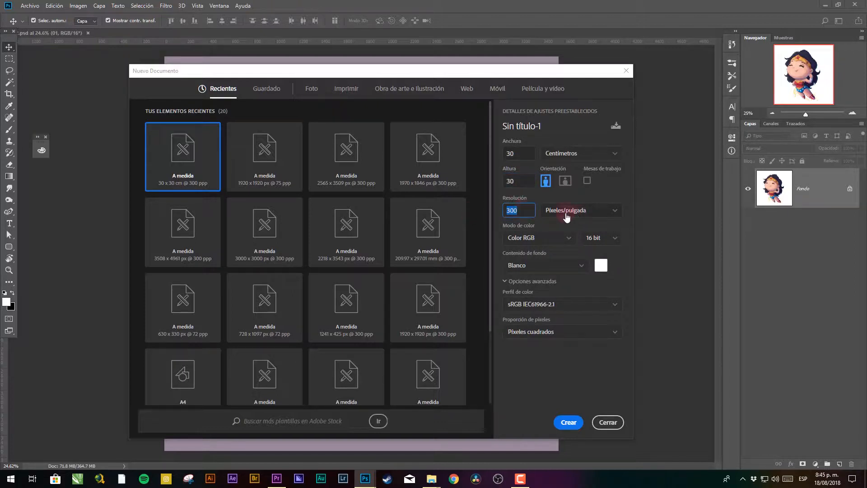
click(536, 197)
click(615, 240)
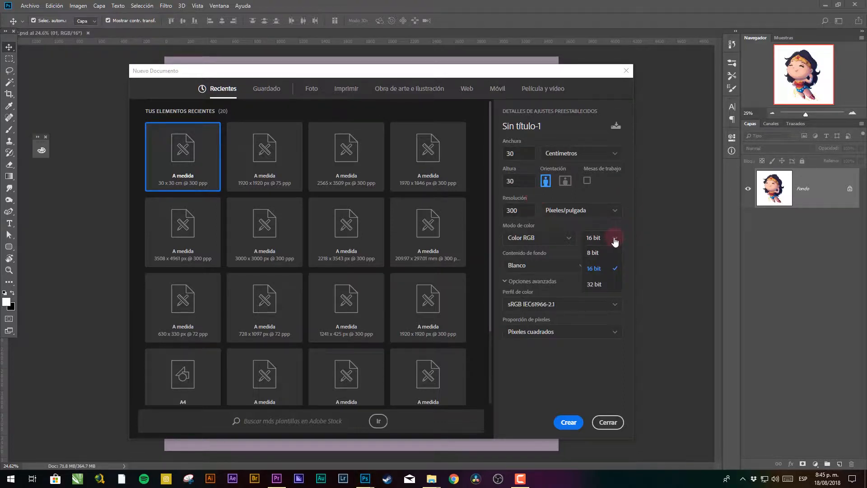
click(615, 241)
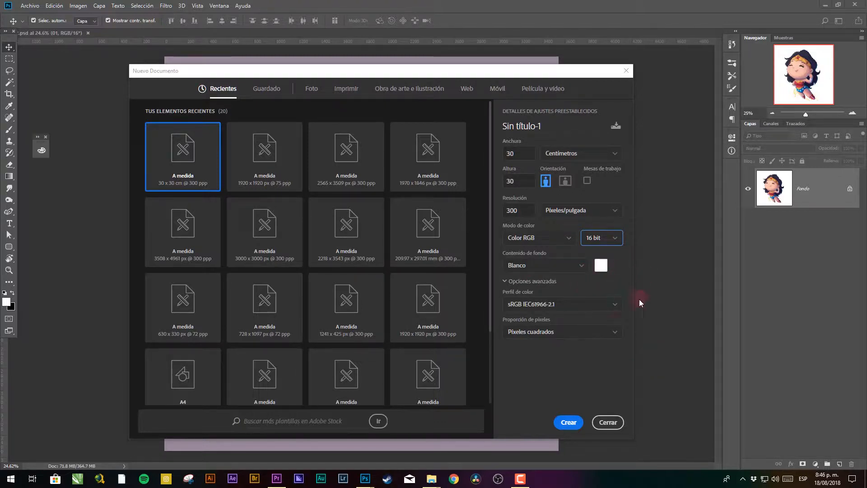
- Review the color profile choices for the new document, keep sRGB IEC61966-2.1, and close the dialog without creating a file
click(609, 304)
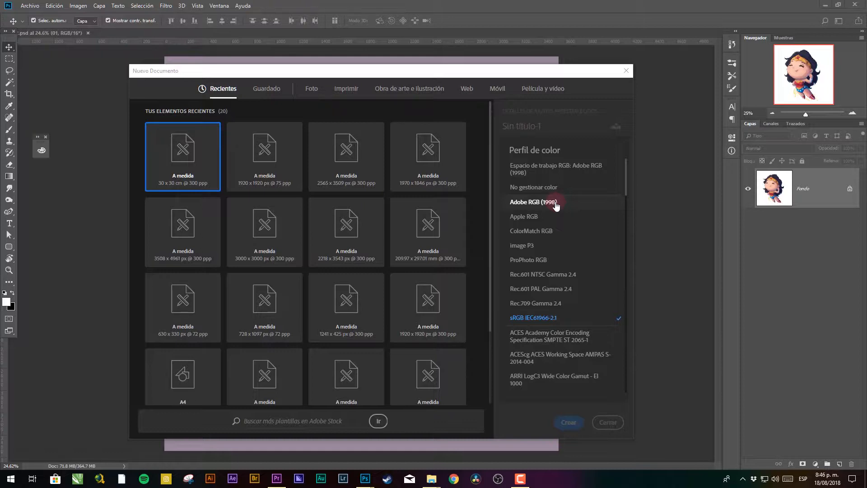
click(536, 324)
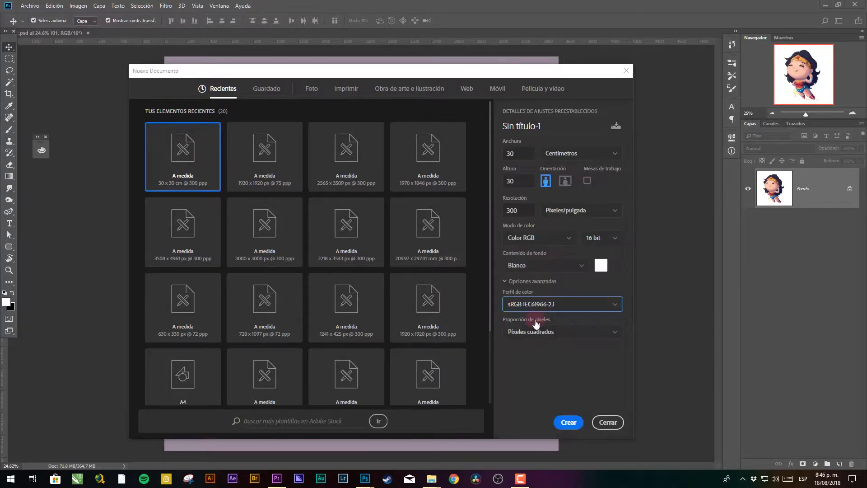
click(602, 301)
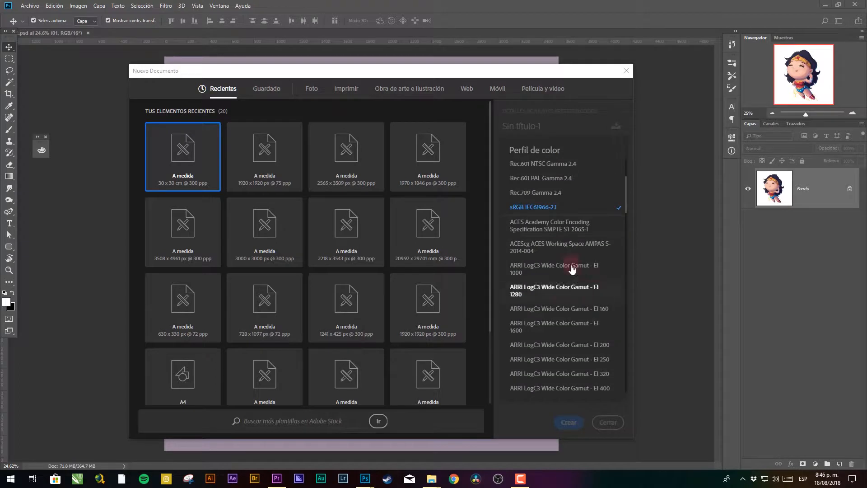
click(543, 209)
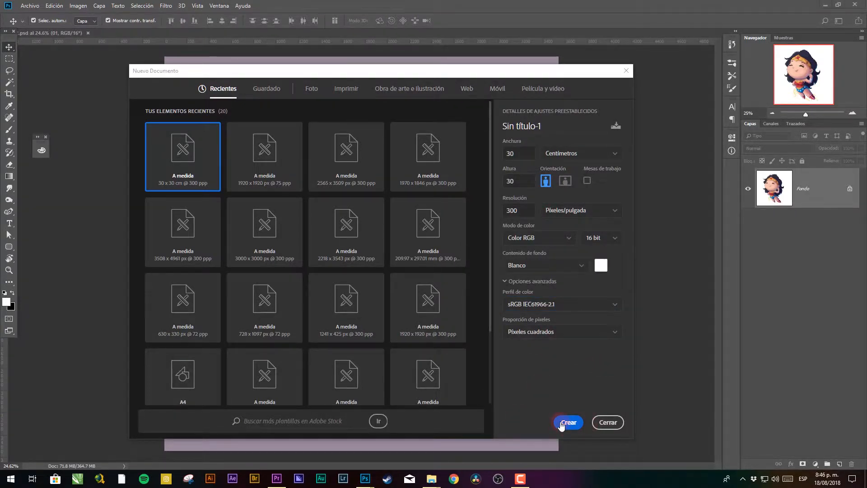
click(608, 421)
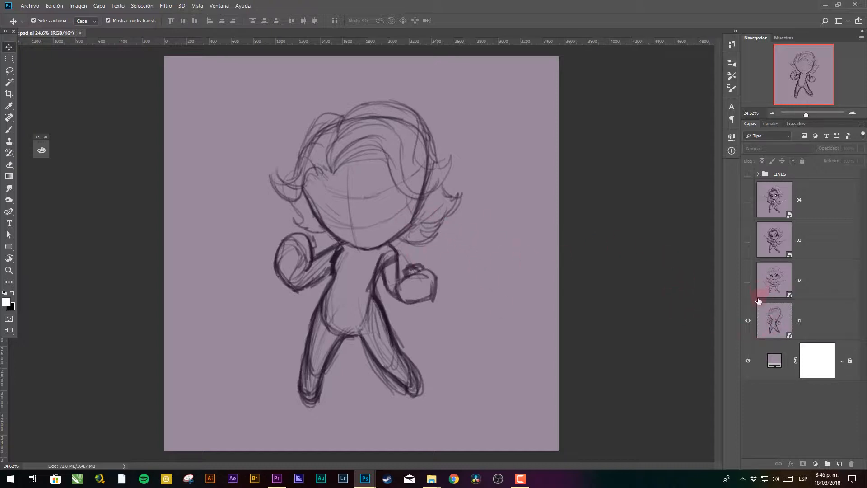
- Try a solid color fill layer above layer 04 with the muted dark purple 635b66, and cancel it
click(771, 317)
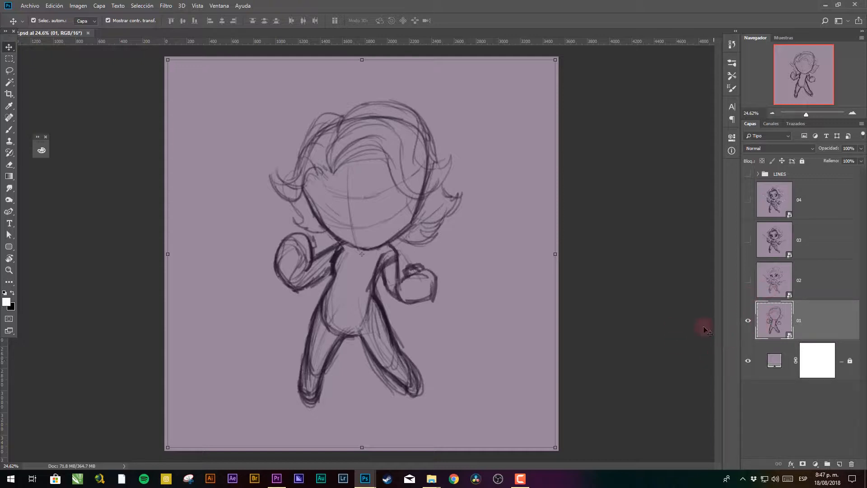
click(777, 362)
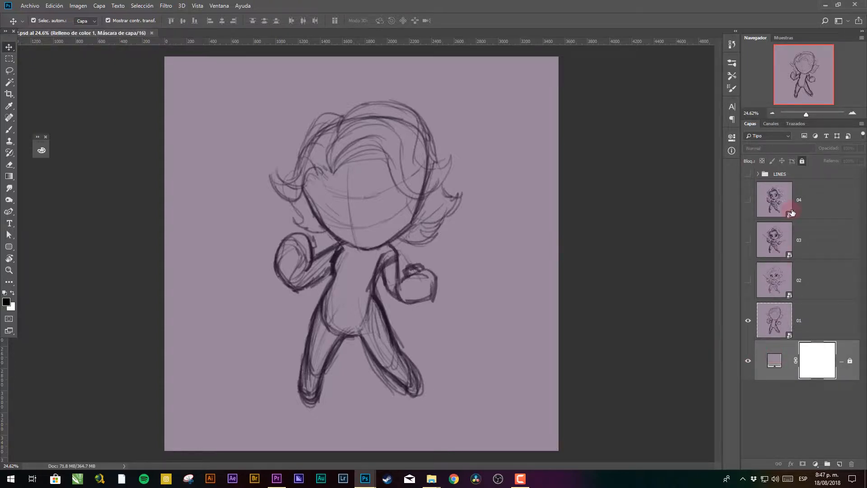
click(804, 200)
click(815, 464)
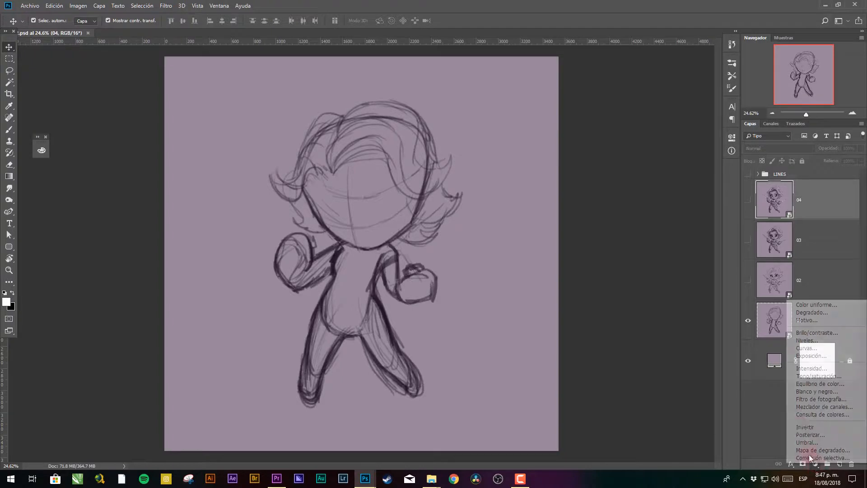
click(788, 306)
drag(563, 280, 427, 240)
drag(411, 270, 307, 321)
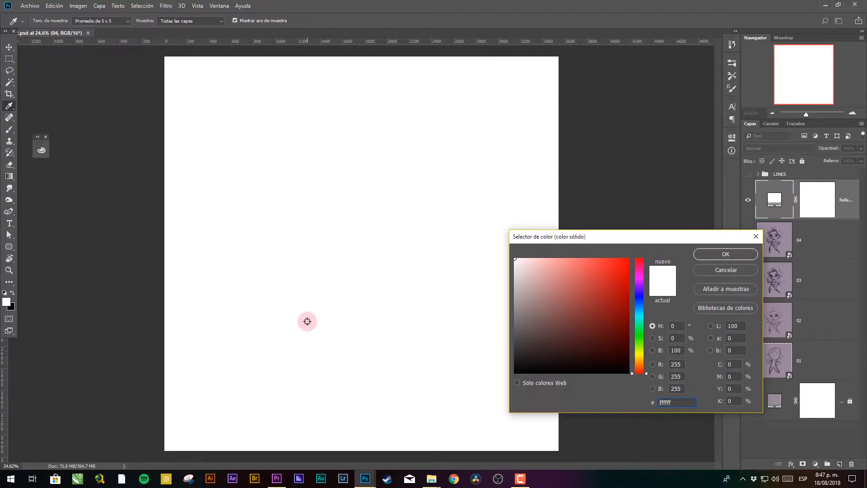
drag(307, 321, 527, 327)
click(640, 281)
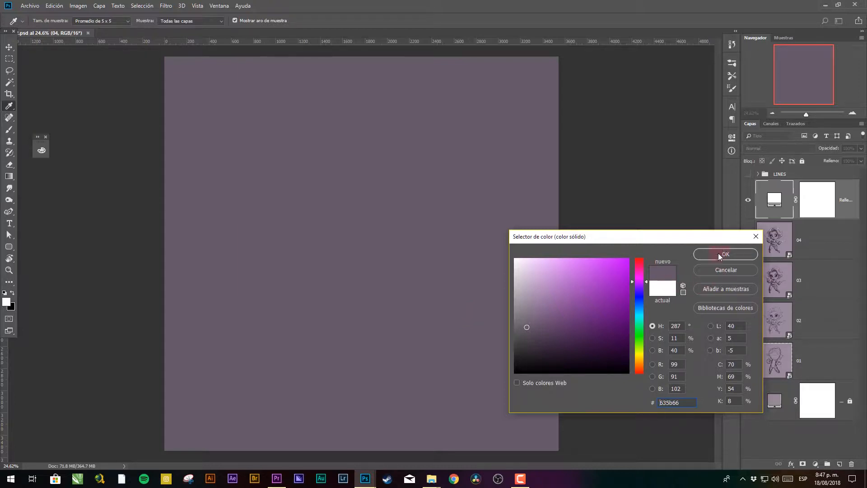
key(v)
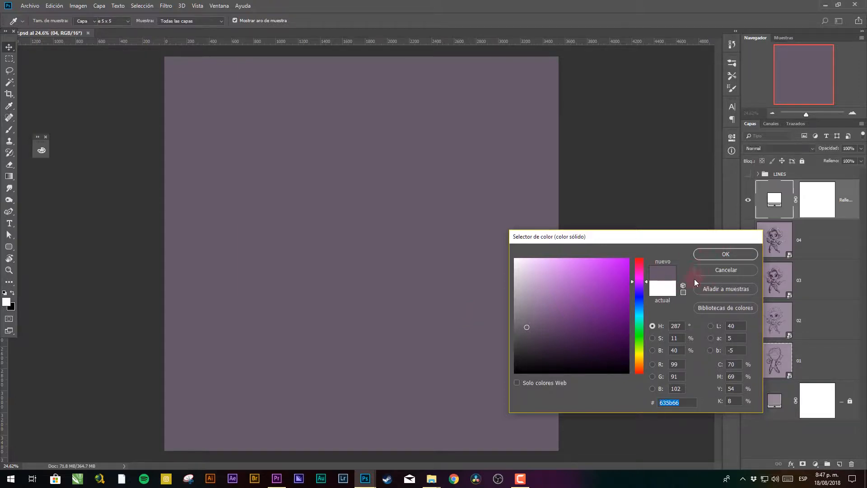
click(700, 270)
- Hide the sketch layer 01 and add a new empty layer directly above it
click(770, 364)
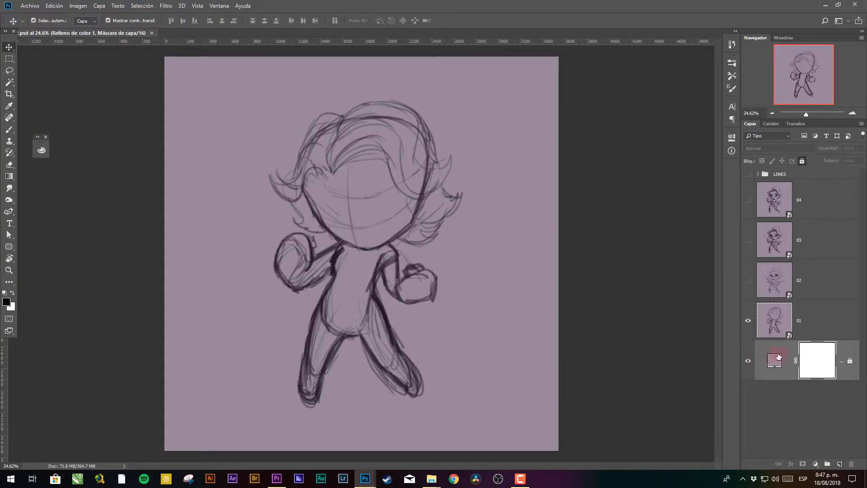
click(826, 326)
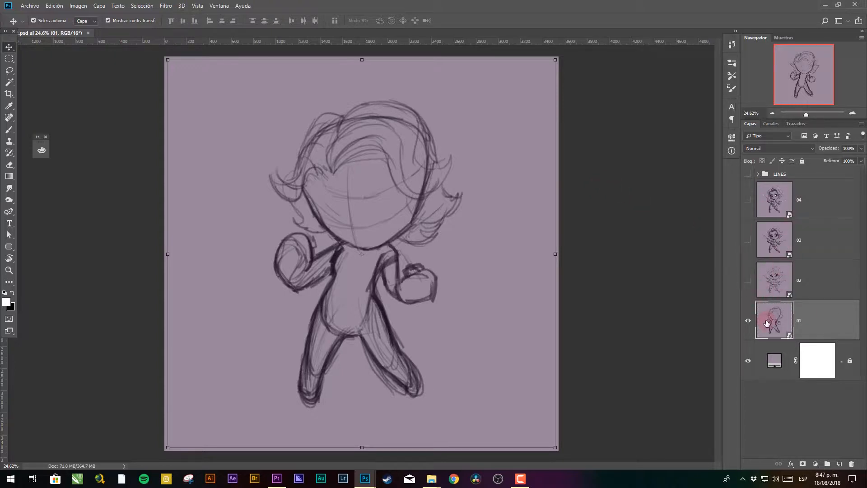
click(677, 319)
click(788, 326)
click(748, 320)
click(839, 459)
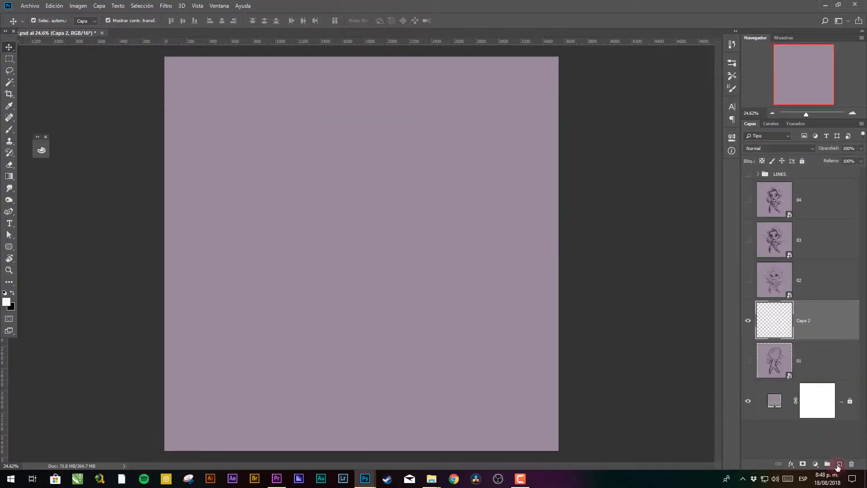
- Choose the "Cuadro de dibujo Kyle - Feliz HB" pencil brush and set its size to 29 px
key(b)
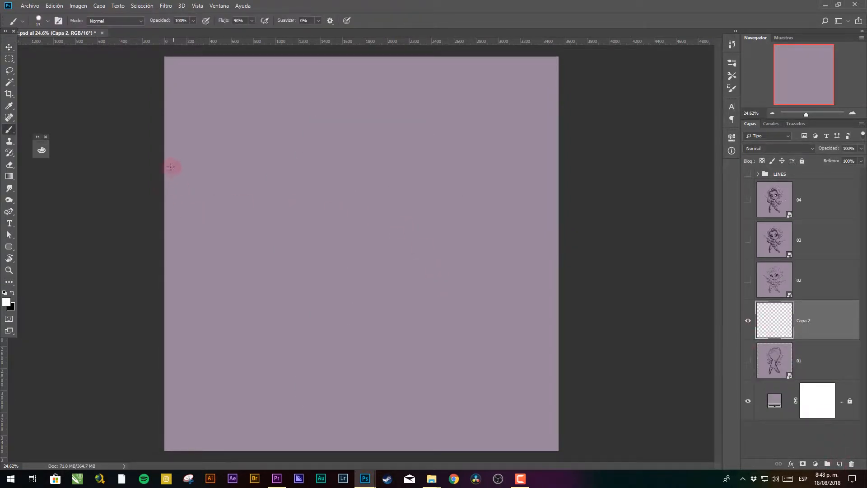
right_click(11, 132)
right_click(315, 185)
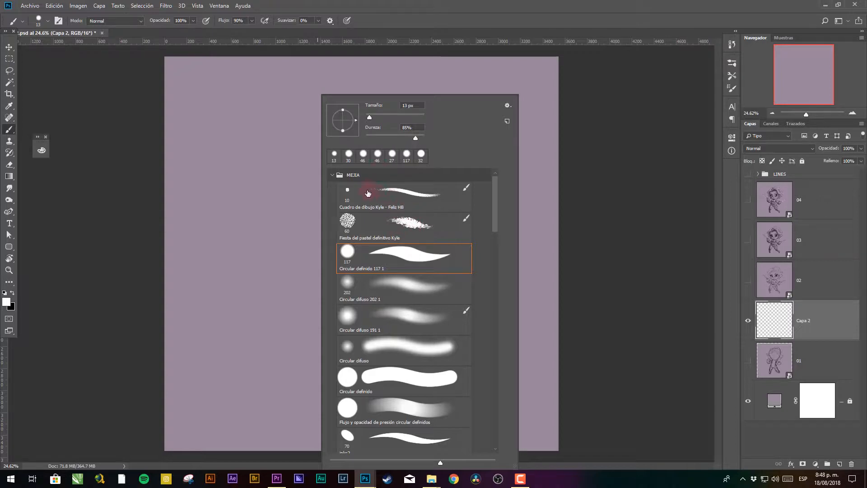
click(379, 202)
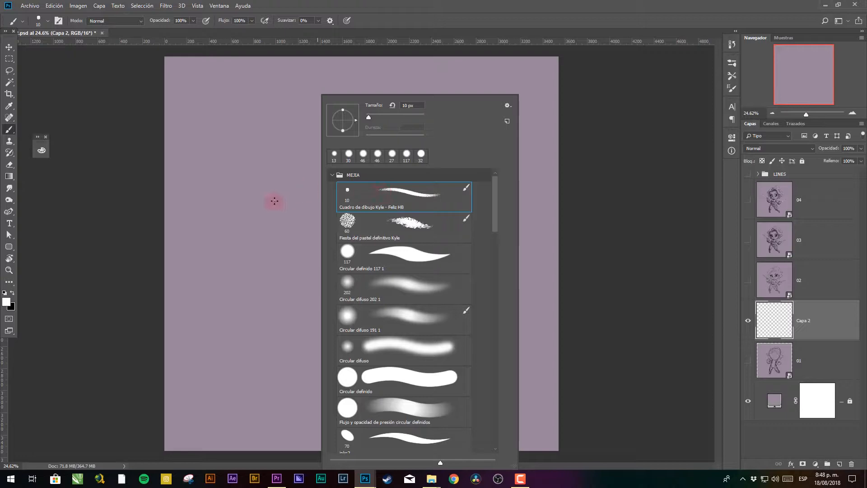
drag(365, 121, 370, 119)
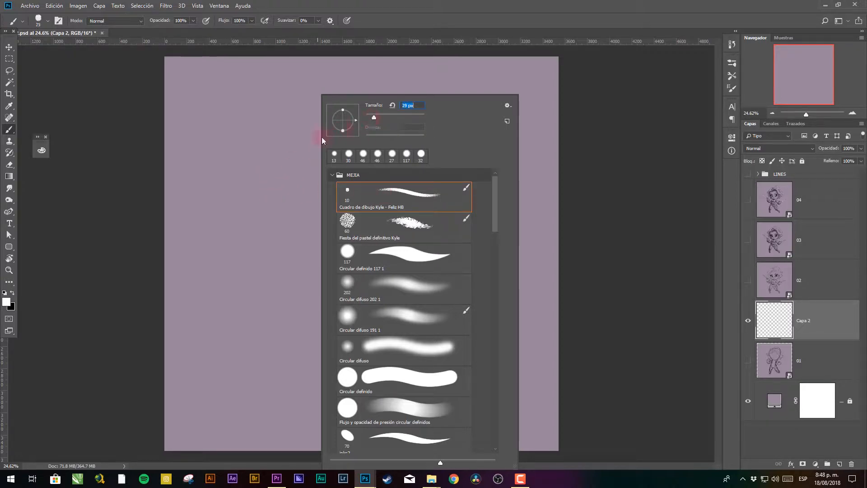
key(Return)
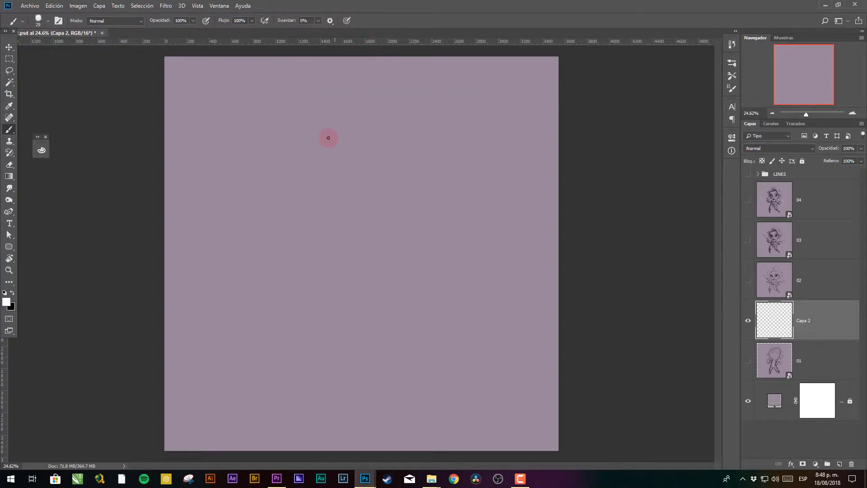
- Undo the white test stroke and set the foreground color to a dark purple
drag(306, 155, 314, 231)
key(ctrl+z)
key(x)
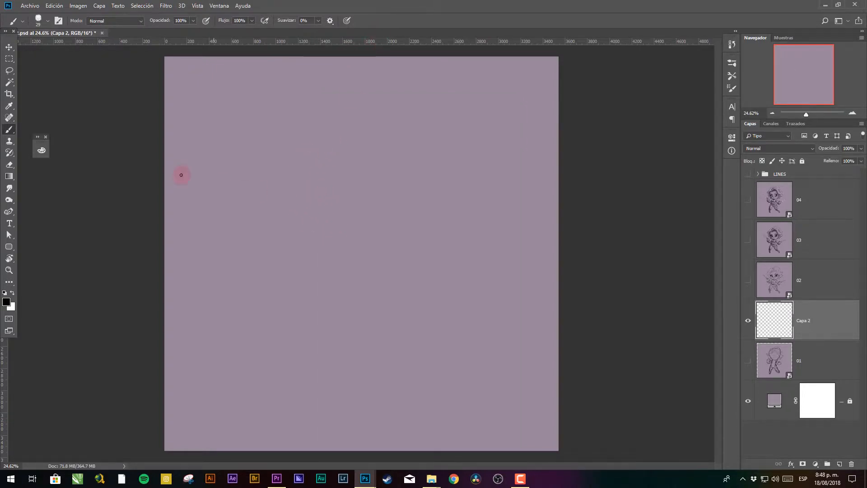
click(41, 149)
drag(41, 150, 39, 143)
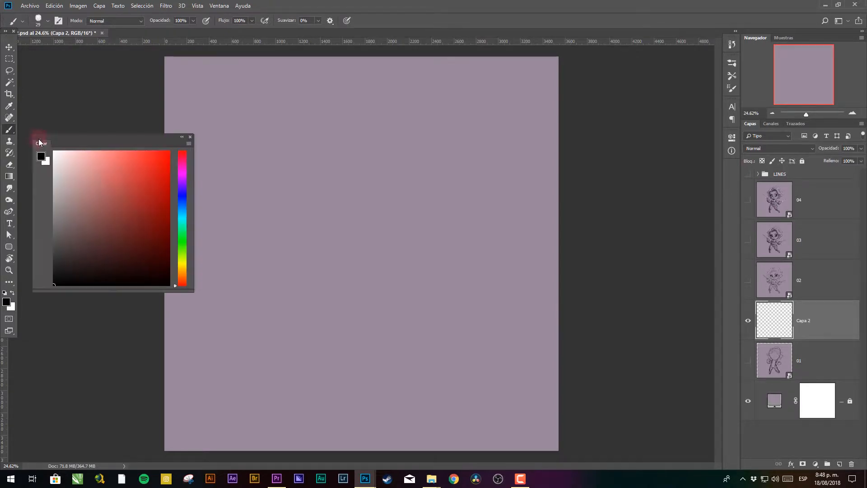
drag(183, 179, 183, 178)
mouse_move(103, 228)
mouse_down()
mouse_move(103, 255)
mouse_move(103, 245)
mouse_up()
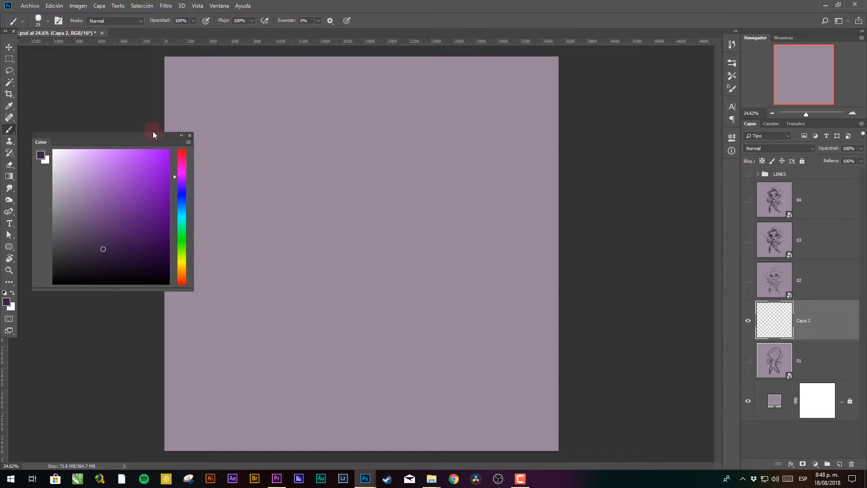
drag(152, 135, 146, 54)
- Sketch the lower curve of the head and the gesture lines of the spine and two spread legs beneath it
mouse_move(315, 152)
mouse_down()
mouse_move(337, 233)
mouse_move(352, 236)
mouse_move(392, 218)
mouse_up()
drag(400, 183, 390, 220)
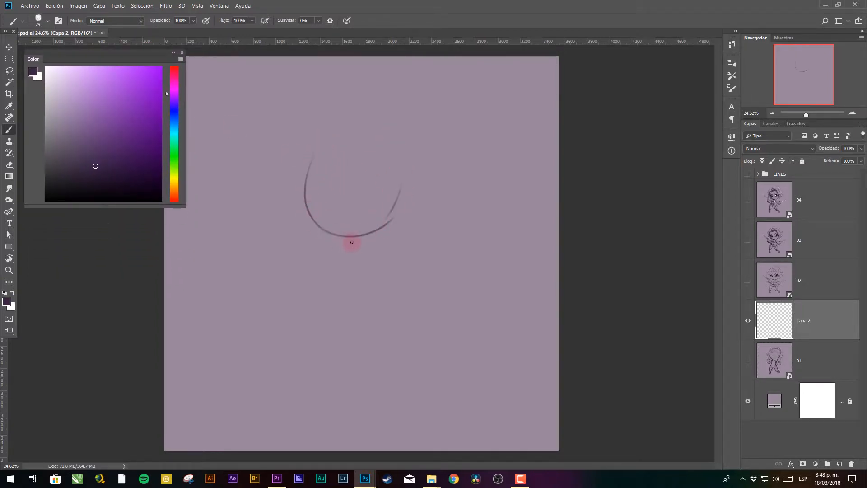
mouse_move(346, 240)
mouse_down()
mouse_move(342, 311)
mouse_move(310, 365)
mouse_up()
drag(356, 300, 383, 346)
drag(347, 241, 329, 312)
drag(334, 307, 308, 379)
drag(336, 309, 392, 356)
- Sketch both bent arms from the neck outward, add rounded hands, and rough in the torso and the top of the head
drag(332, 251, 304, 277)
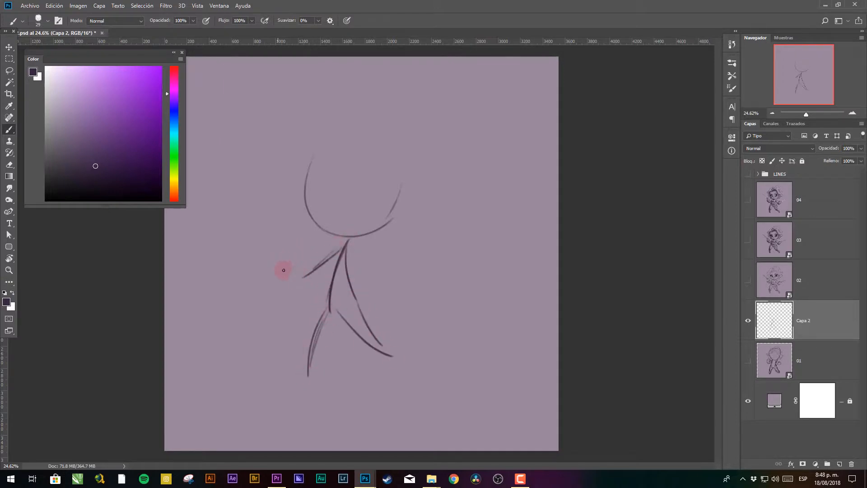
mouse_move(283, 249)
mouse_down()
mouse_move(280, 269)
mouse_move(298, 238)
mouse_move(304, 277)
mouse_up()
drag(348, 241, 403, 265)
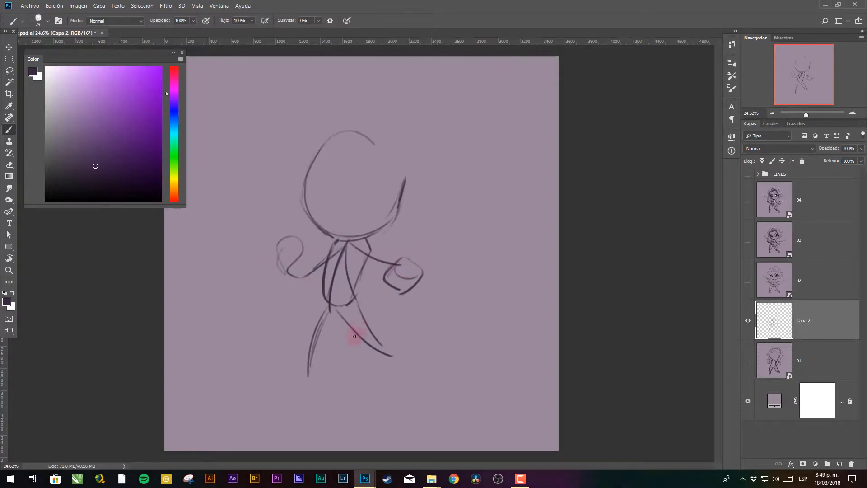
- Add volume to the legs, arms and raised hand with second contour lines around the gesture strokes
drag(328, 307, 314, 317)
drag(323, 286, 301, 360)
mouse_move(333, 299)
mouse_down()
mouse_move(381, 345)
mouse_move(348, 325)
mouse_move(306, 322)
mouse_move(302, 334)
mouse_move(280, 256)
mouse_move(295, 276)
mouse_up()
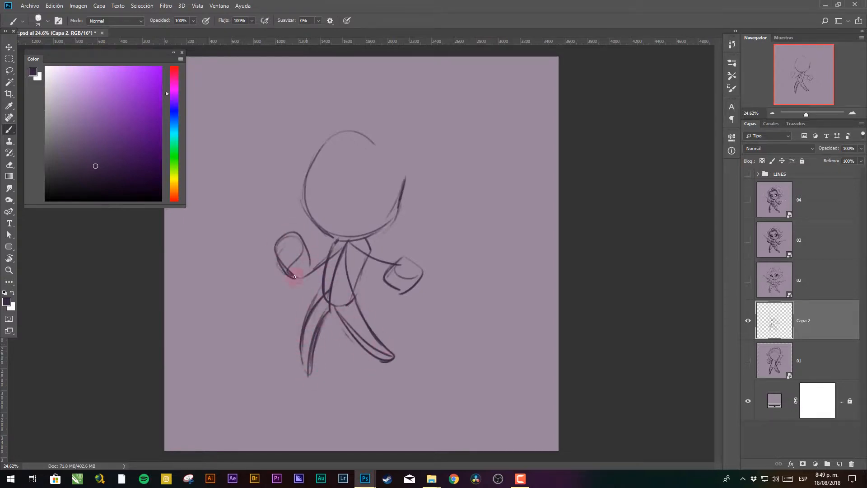
drag(365, 246, 389, 279)
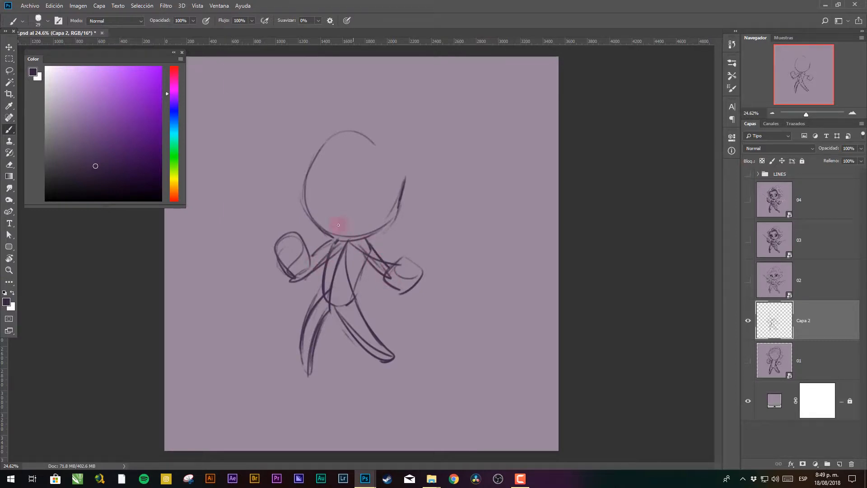
- Draw the curved vertical and horizontal face guidelines and a loose hair outline around the head
mouse_move(343, 159)
mouse_down()
mouse_move(334, 188)
mouse_move(347, 233)
mouse_up()
drag(311, 202, 406, 195)
mouse_move(301, 160)
mouse_down()
mouse_move(293, 217)
mouse_move(288, 186)
mouse_move(322, 150)
mouse_move(389, 156)
mouse_move(353, 124)
mouse_move(422, 221)
mouse_up()
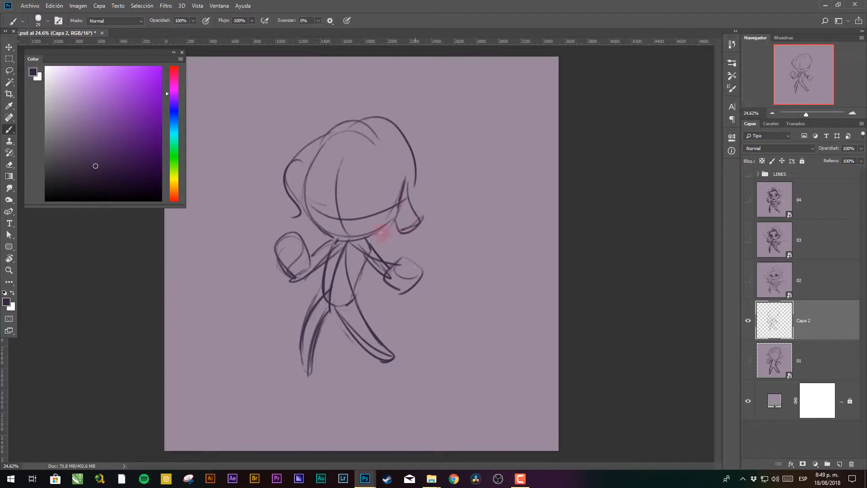
- Hide the gesture layer Capa 2, check sketch layer 01 briefly, and display sketch layer 02 instead
click(747, 319)
click(751, 361)
click(748, 360)
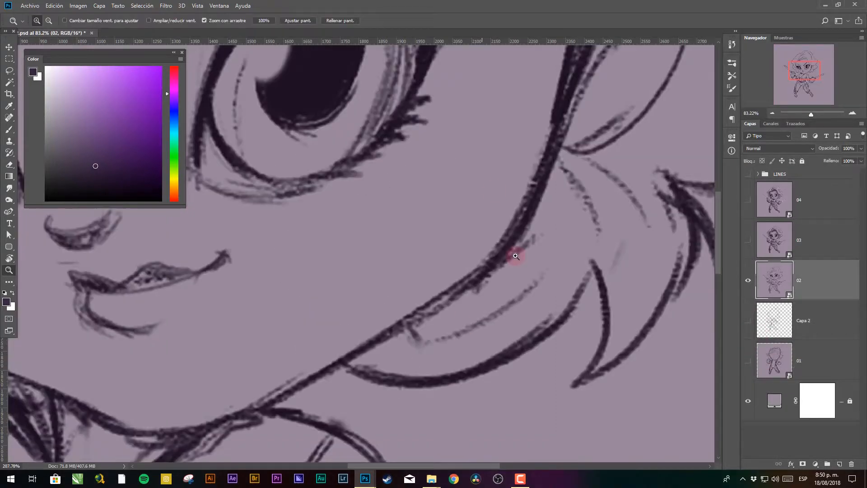
- Examine the refined sketch on layer 02 up close, covering the face, hair, belt, legs, boots and batons
drag(513, 253, 494, 260)
mouse_move(237, 263)
mouse_down()
mouse_move(516, 260)
mouse_move(373, 300)
mouse_move(368, 135)
mouse_move(508, 281)
mouse_up()
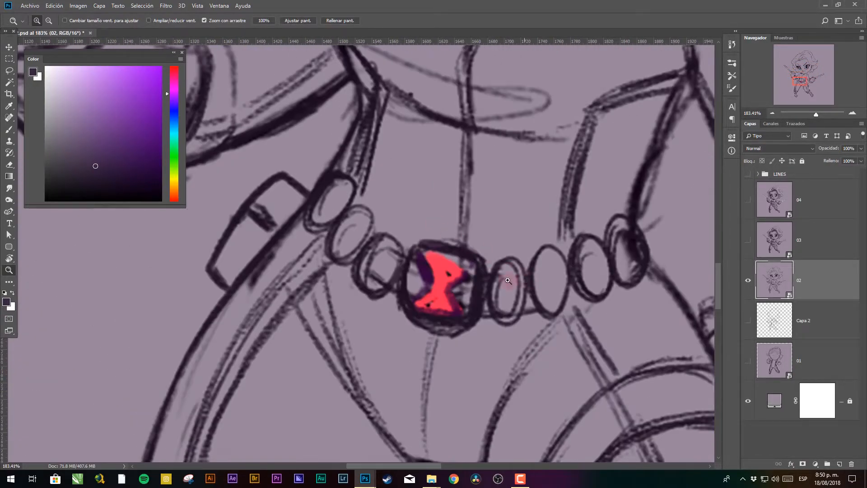
scroll(508, 281, down, 5)
scroll(438, 244, down, 5)
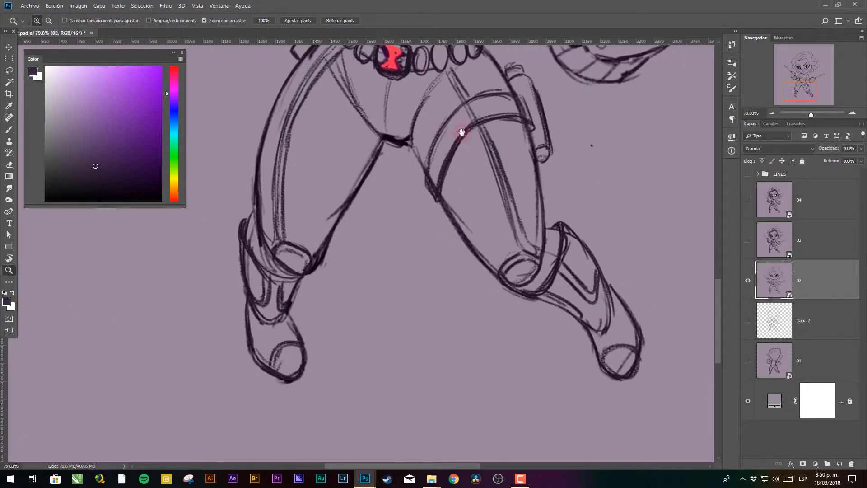
drag(462, 132, 362, 261)
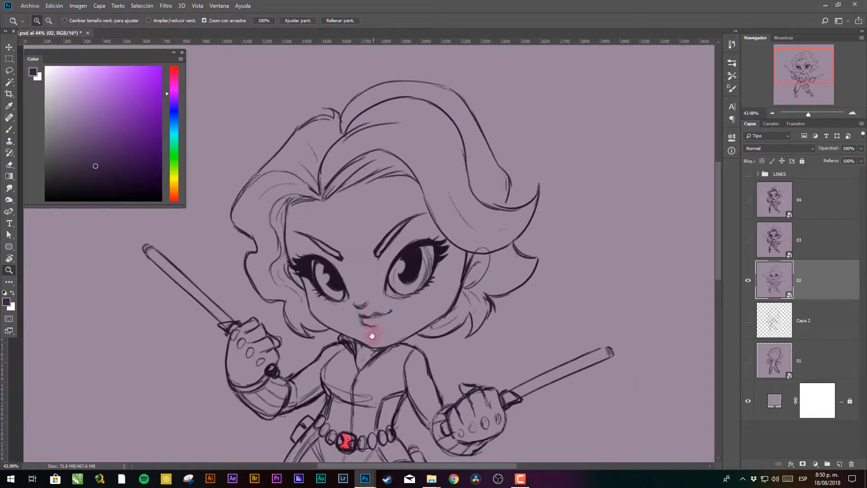
drag(372, 335, 401, 203)
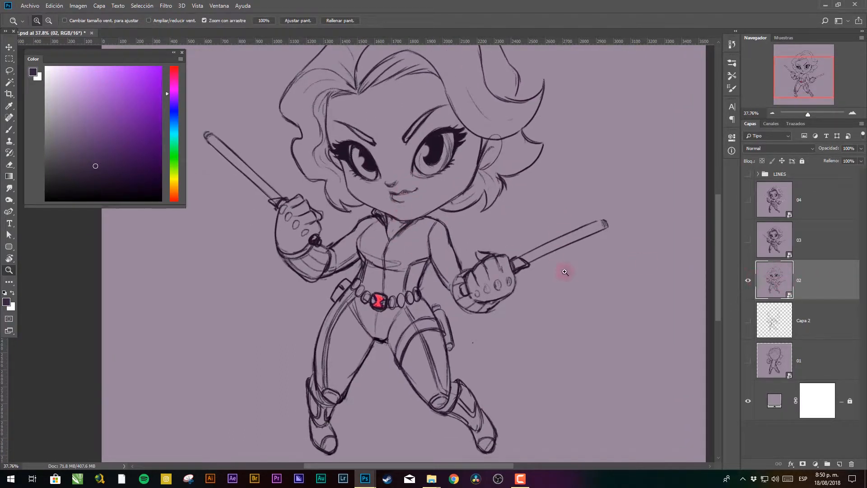
mouse_move(470, 248)
mouse_down()
mouse_move(482, 229)
mouse_move(459, 249)
mouse_up()
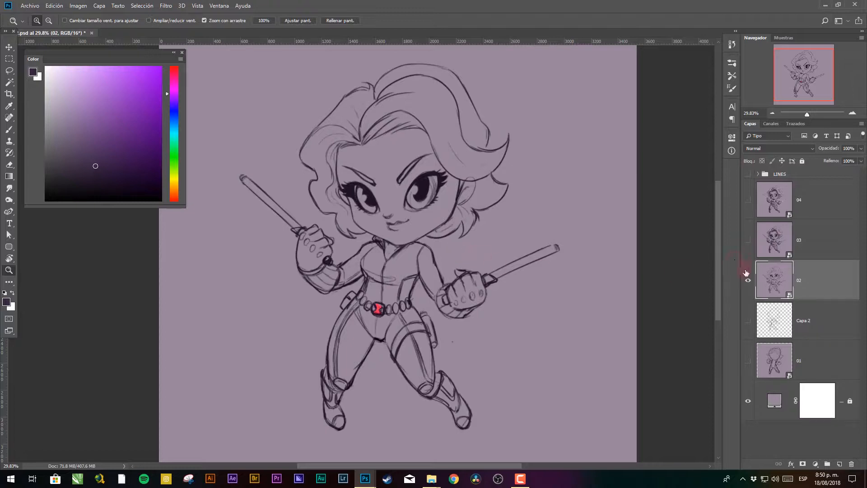
- Display the shaded sketch layer 03 in place of layer 02 and toggle its visibility to review the shading
click(750, 241)
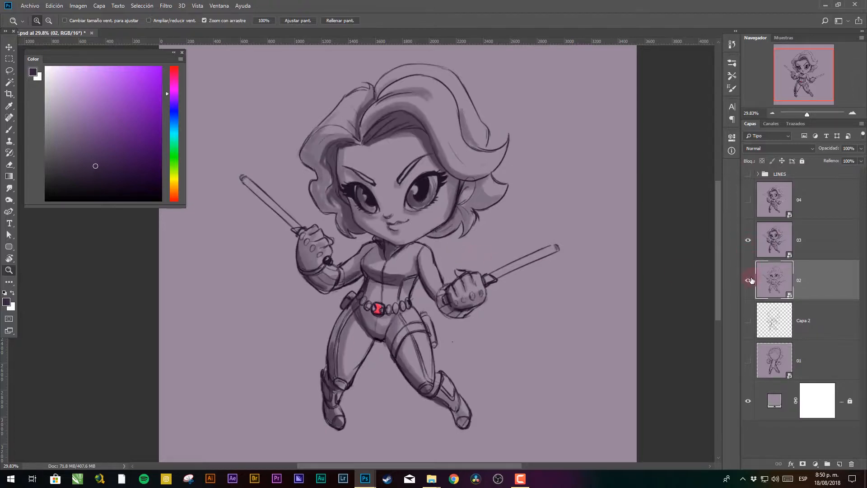
click(749, 279)
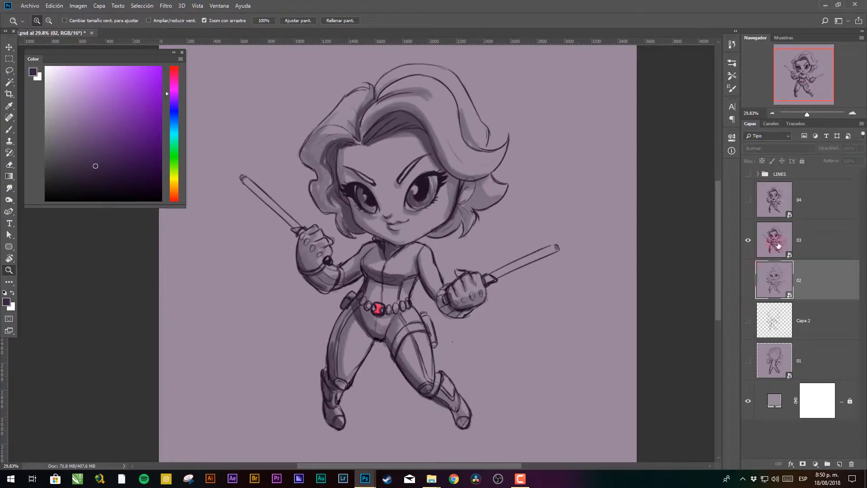
click(802, 233)
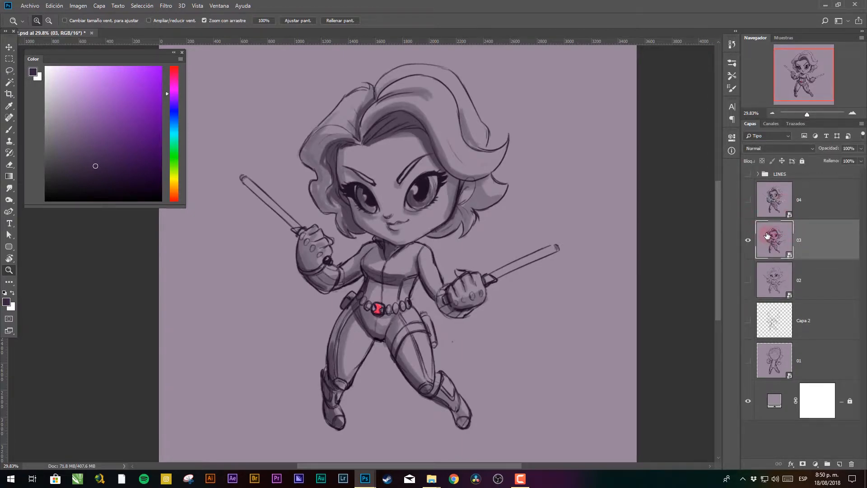
click(748, 242)
click(748, 241)
click(748, 241)
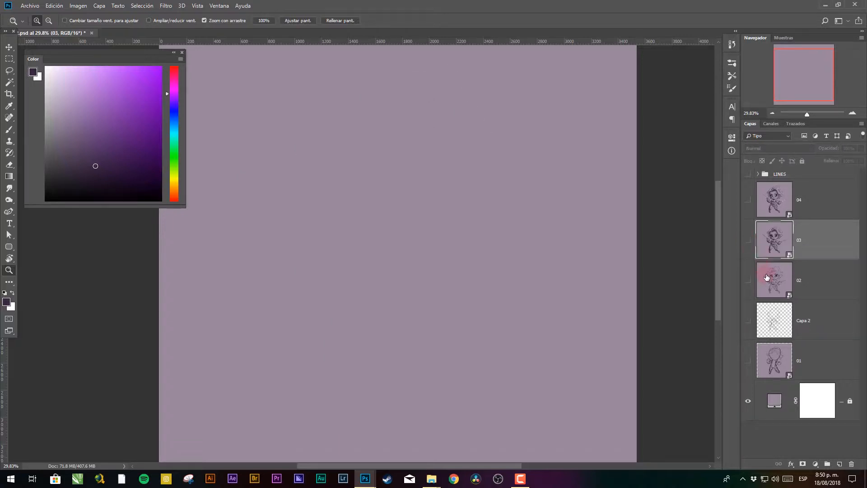
- Show sketch layer 02, add a new empty layer directly above it, and set that layer's blend mode to Multiplicar
click(767, 276)
click(747, 281)
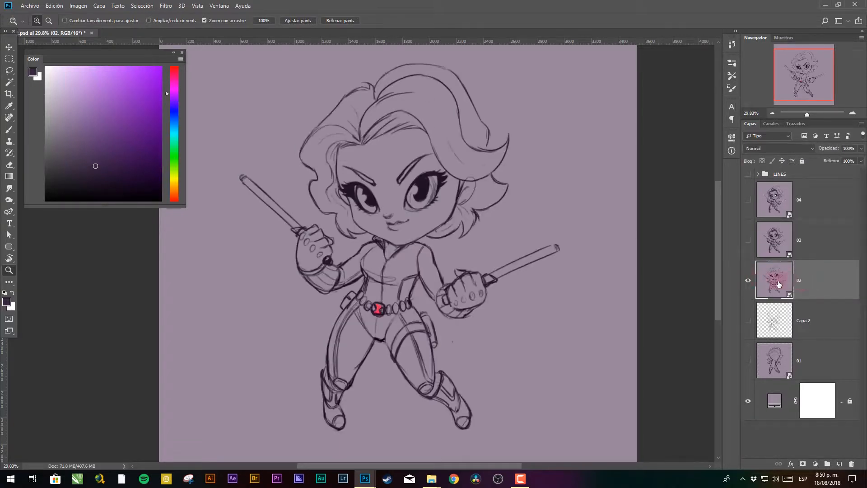
click(840, 464)
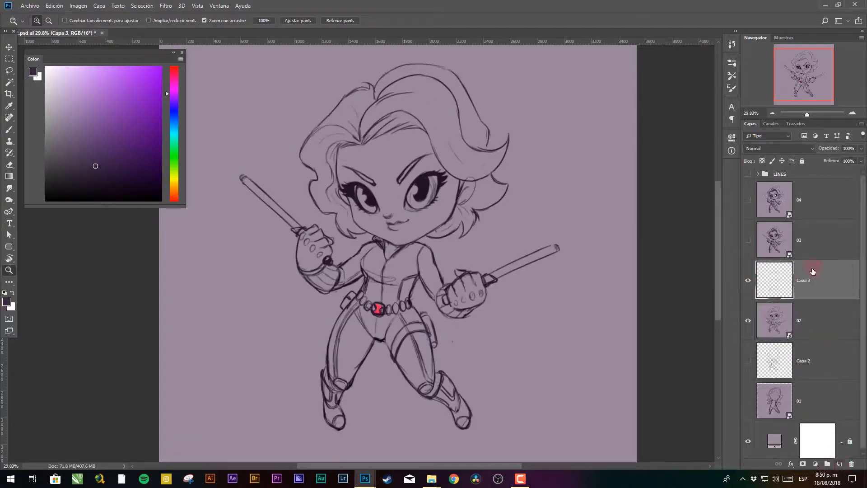
key(b)
click(777, 149)
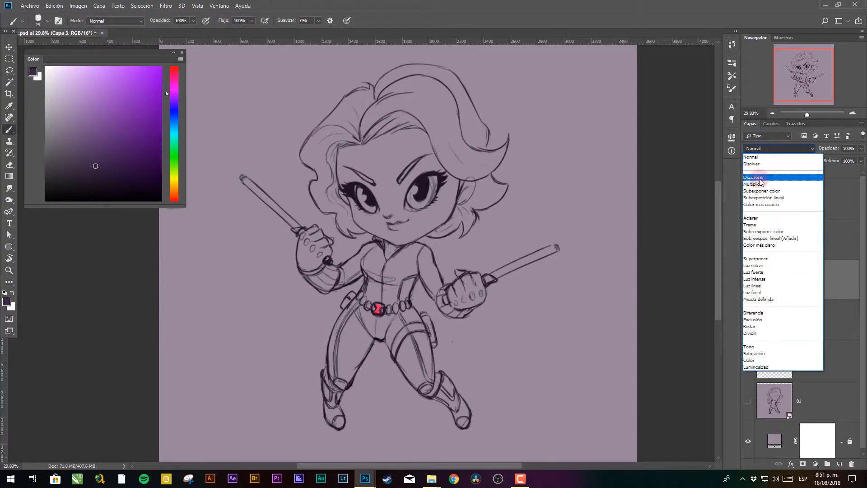
click(759, 185)
- Set the foreground color to a pale grayish lilac and enlarge the pencil brush to over 100 px
drag(70, 98, 57, 89)
right_click(372, 159)
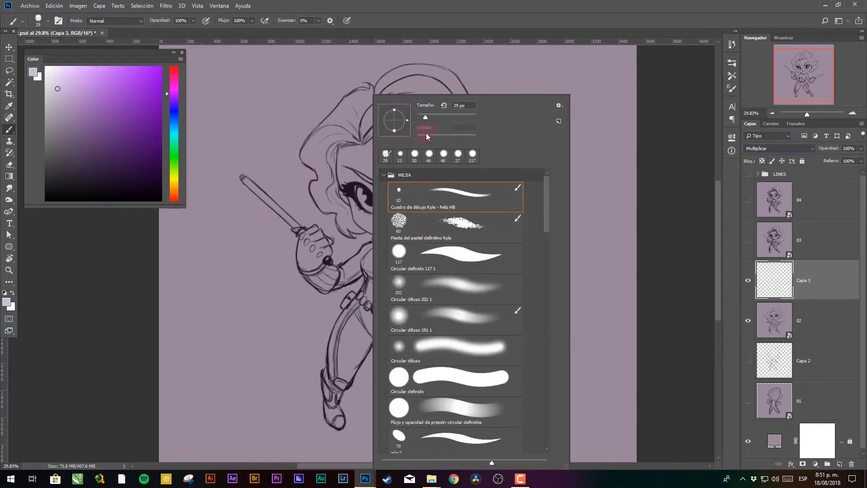
drag(426, 117, 449, 118)
- Paint soft shadows along the face and hair edges, torso, legs, boots, arms and gloves
mouse_move(344, 185)
mouse_down()
mouse_move(342, 148)
mouse_move(356, 210)
mouse_move(353, 200)
mouse_move(394, 245)
mouse_move(355, 220)
mouse_move(348, 228)
mouse_move(330, 198)
mouse_move(319, 200)
mouse_move(306, 150)
mouse_move(306, 165)
mouse_move(334, 193)
mouse_move(357, 144)
mouse_move(331, 155)
mouse_move(398, 137)
mouse_move(365, 142)
mouse_move(405, 120)
mouse_move(418, 125)
mouse_move(398, 117)
mouse_move(442, 151)
mouse_move(406, 155)
mouse_move(406, 132)
mouse_move(451, 182)
mouse_move(424, 130)
mouse_move(456, 192)
mouse_up()
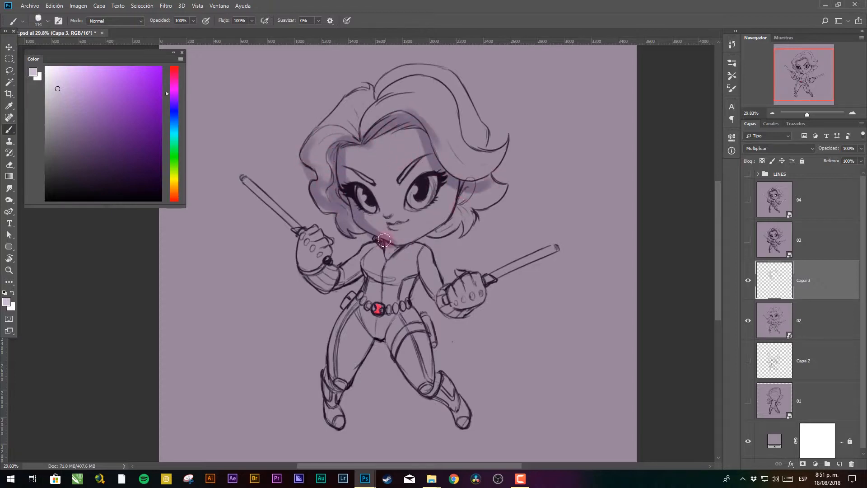
mouse_move(384, 240)
mouse_down()
mouse_move(354, 322)
mouse_move(391, 334)
mouse_move(419, 387)
mouse_move(455, 412)
mouse_up()
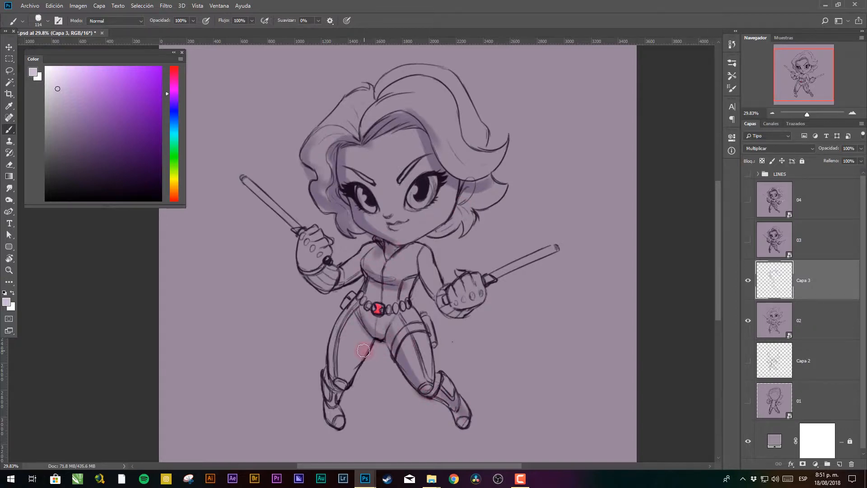
mouse_move(343, 321)
mouse_down()
mouse_move(337, 381)
mouse_move(327, 375)
mouse_move(336, 421)
mouse_up()
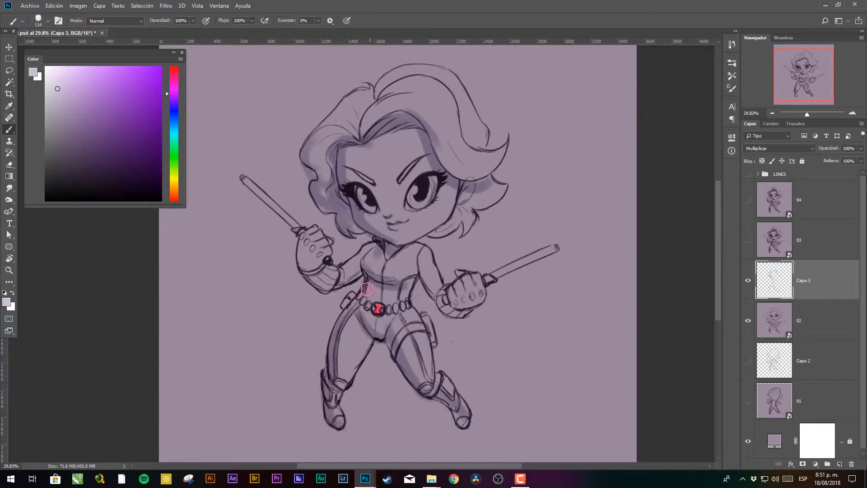
mouse_move(367, 289)
mouse_down()
mouse_move(338, 326)
mouse_move(352, 308)
mouse_move(332, 421)
mouse_up()
mouse_move(307, 254)
mouse_down()
mouse_move(324, 283)
mouse_move(356, 281)
mouse_move(307, 261)
mouse_move(302, 239)
mouse_move(305, 266)
mouse_move(303, 240)
mouse_up()
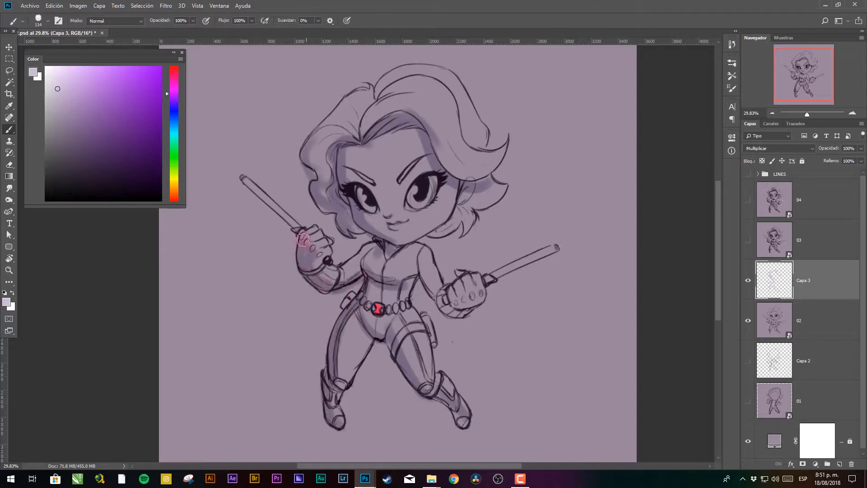
mouse_move(374, 247)
mouse_down()
mouse_move(451, 282)
mouse_move(425, 265)
mouse_move(438, 302)
mouse_move(419, 264)
mouse_move(449, 309)
mouse_up()
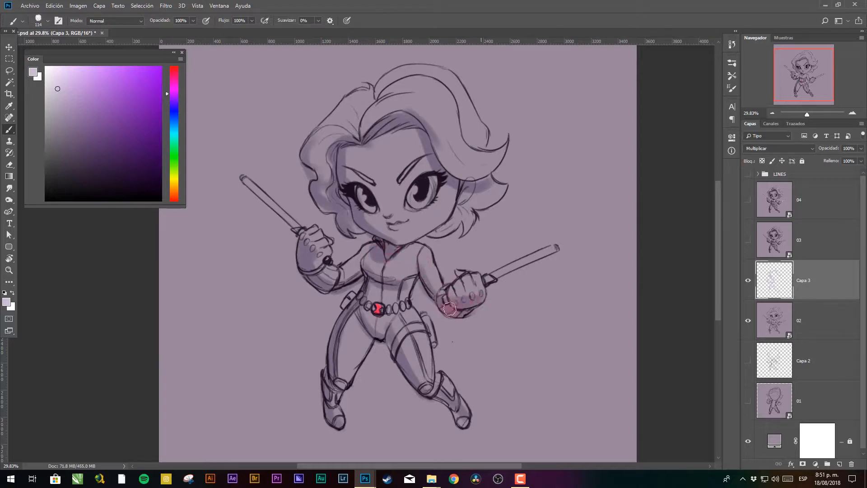
- Add more shading to the side of the face, the hair at the parting and outer locks, and around the eye
mouse_move(439, 199)
mouse_down()
mouse_move(429, 236)
mouse_move(464, 196)
mouse_up()
mouse_move(358, 137)
mouse_down()
mouse_move(386, 88)
mouse_move(356, 116)
mouse_move(389, 86)
mouse_up()
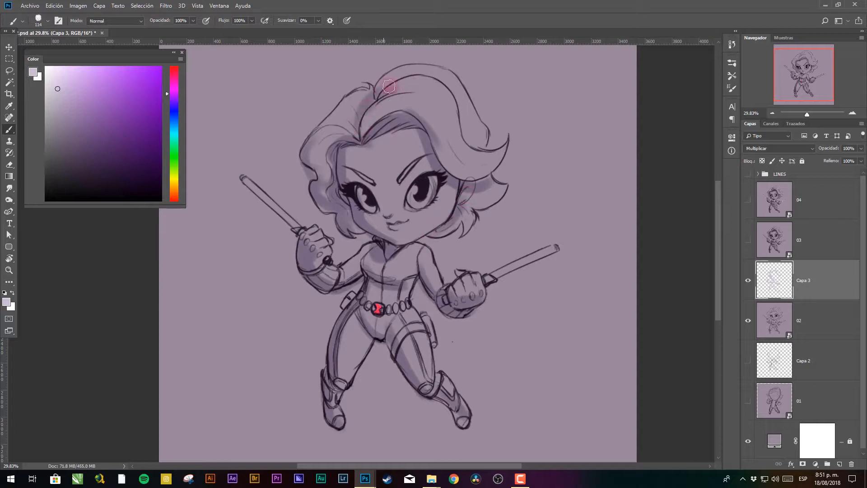
drag(321, 155, 321, 194)
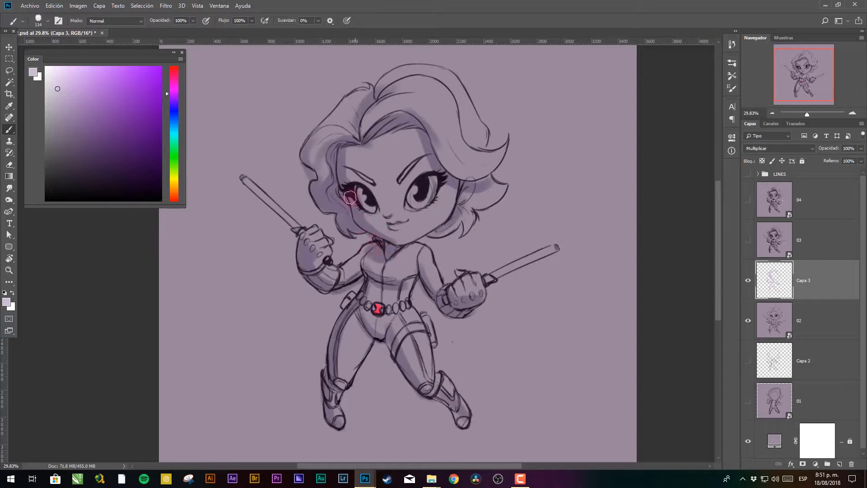
drag(354, 191, 370, 207)
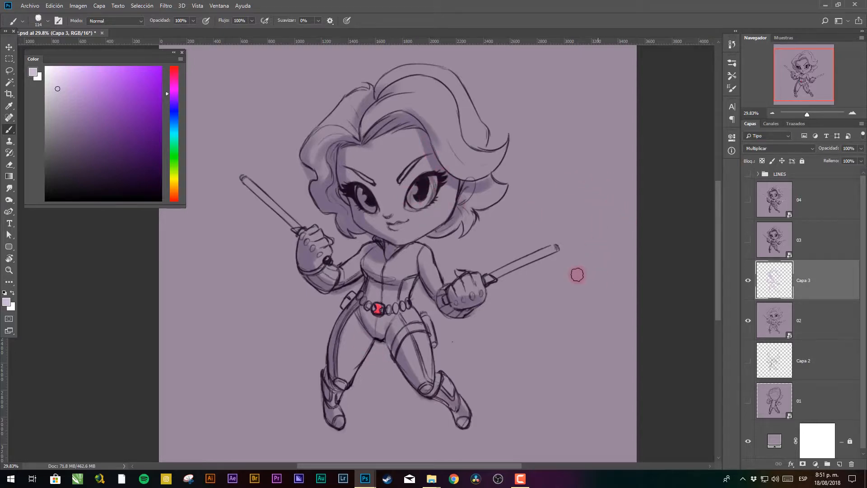
- Reduce the pencil brush to 48 px and doodle a small pencil shape in the empty area beside the head
right_click(600, 175)
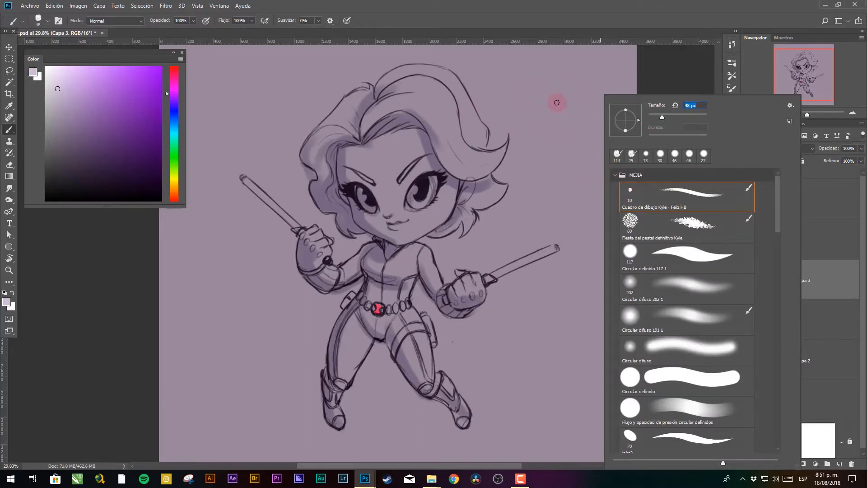
click(534, 113)
mouse_move(566, 110)
mouse_down()
mouse_move(565, 88)
mouse_move(551, 114)
mouse_move(571, 121)
mouse_move(545, 114)
mouse_move(550, 102)
mouse_move(562, 129)
mouse_move(529, 122)
mouse_move(552, 139)
mouse_up()
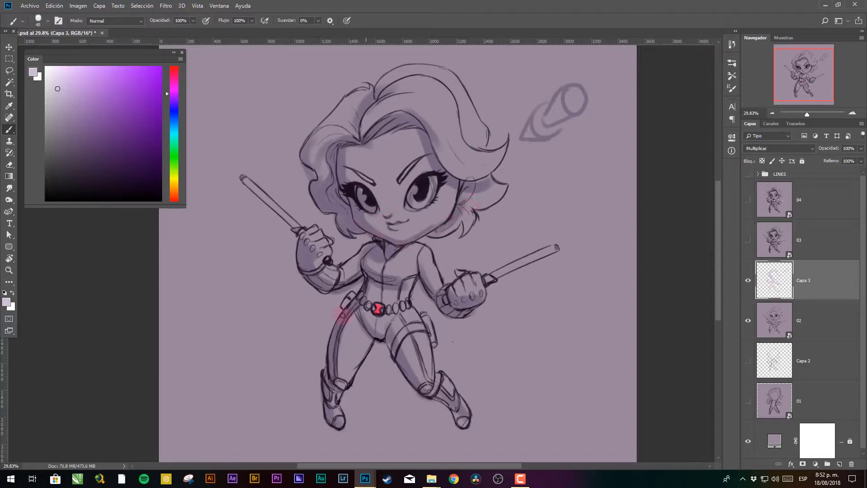
- Enlarge the pencil brush to 136 px and shade the hair along the side of the face
right_click(428, 210)
click(507, 119)
click(341, 156)
drag(331, 156, 342, 200)
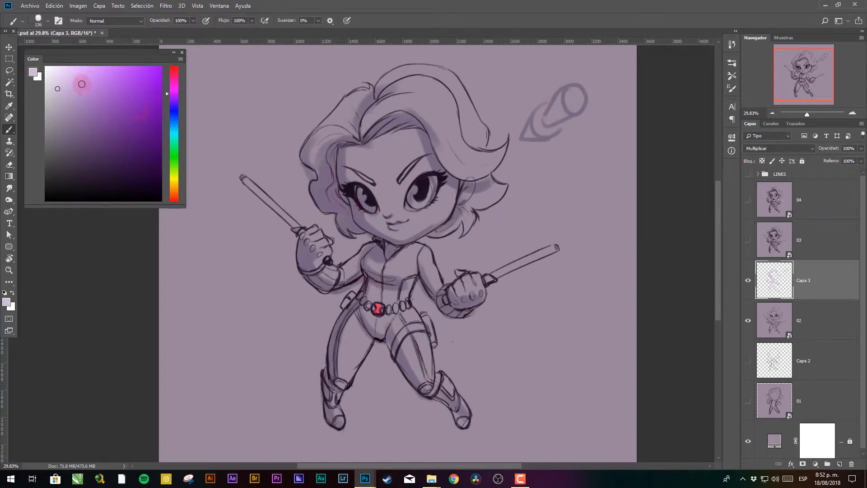
- Choose a darker muted lilac and deepen the shadows on the hair, boots, hips, thigh, arm and waist
click(63, 104)
mouse_move(335, 149)
mouse_down()
mouse_move(344, 195)
mouse_move(337, 183)
mouse_move(348, 197)
mouse_move(328, 168)
mouse_move(356, 217)
mouse_up()
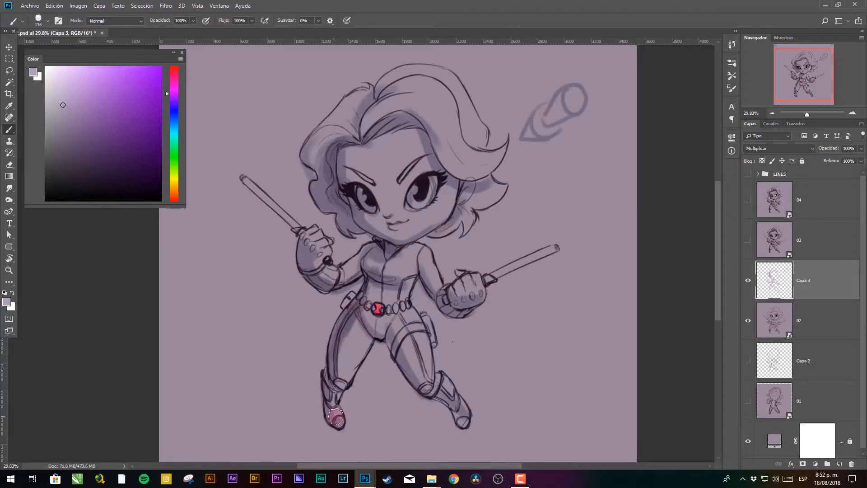
drag(334, 384, 335, 406)
drag(367, 318, 384, 338)
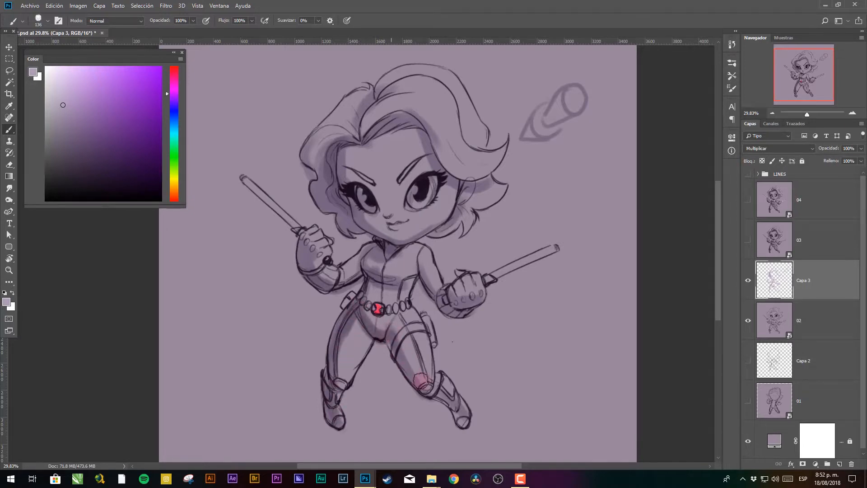
drag(420, 380, 403, 349)
drag(424, 279, 441, 306)
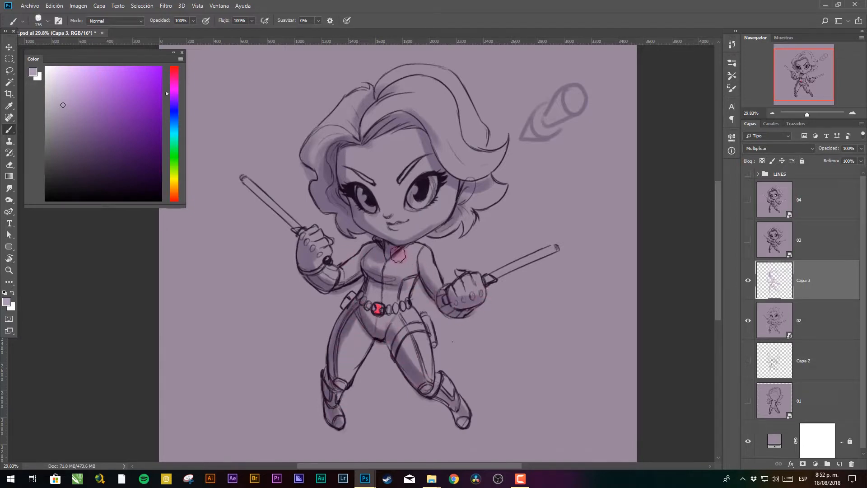
mouse_move(373, 287)
mouse_down()
mouse_move(417, 280)
mouse_move(407, 290)
mouse_up()
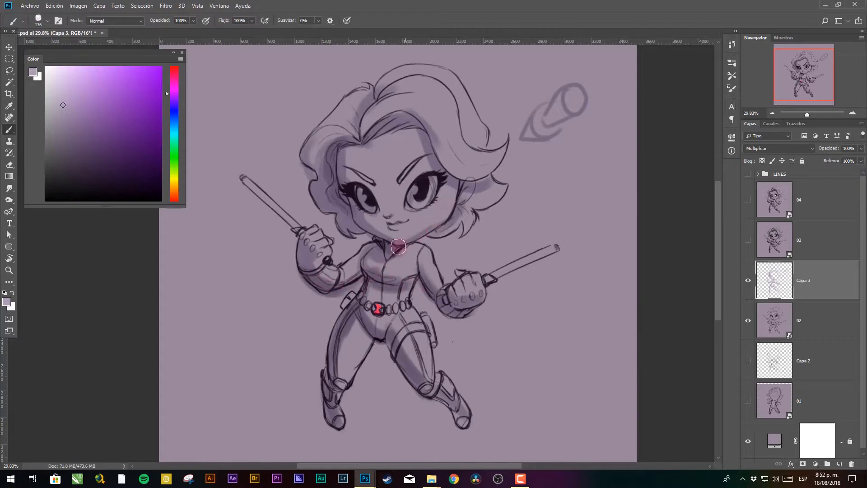
- Shade the iris areas of both eyes, then erase shading around the nose bridge with a 91 px eraser
mouse_move(422, 192)
mouse_down()
mouse_move(399, 205)
mouse_move(367, 201)
mouse_up()
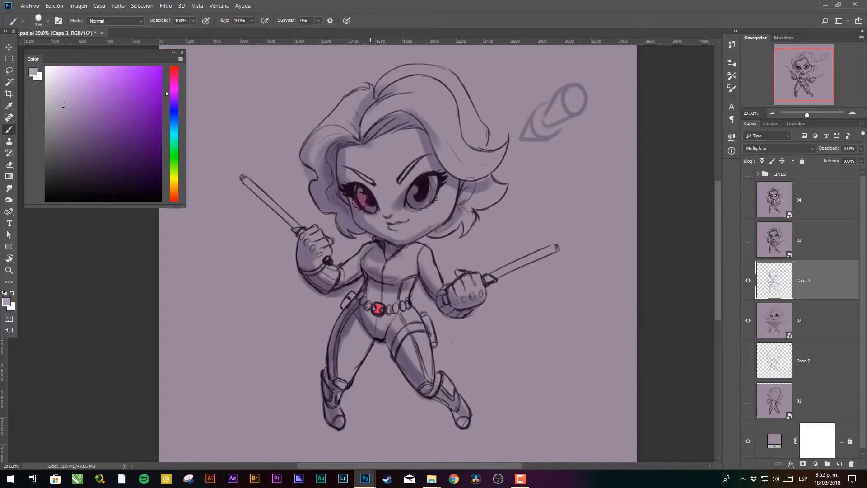
key(e)
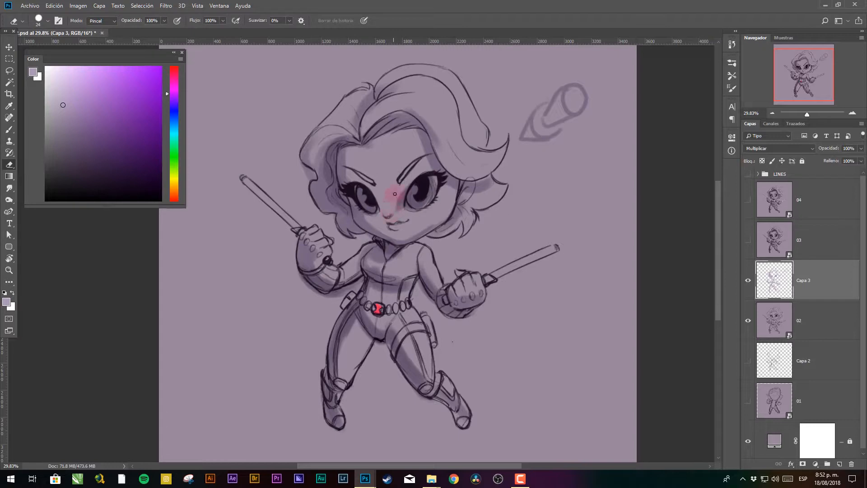
right_click(406, 160)
drag(405, 180, 396, 197)
- Hide layer Capa 3, show layer 03 briefly for comparison, and display the highlighted version on layer 04
click(747, 240)
click(747, 241)
click(751, 272)
click(749, 242)
click(775, 247)
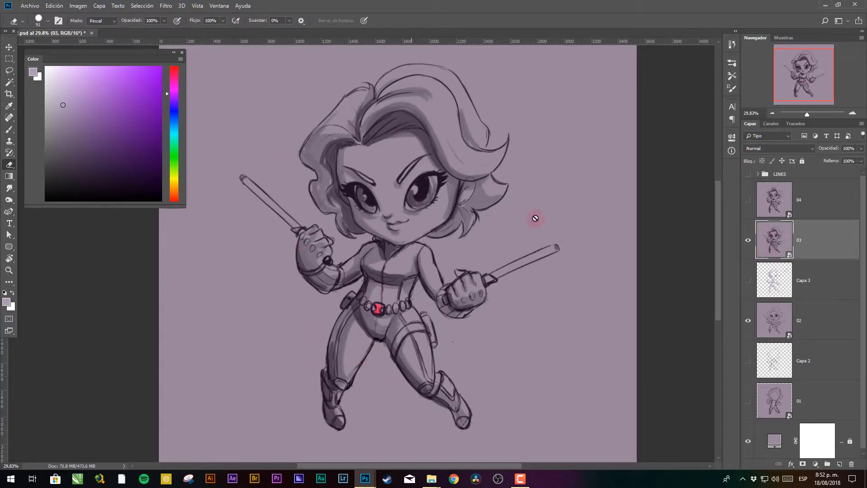
click(748, 240)
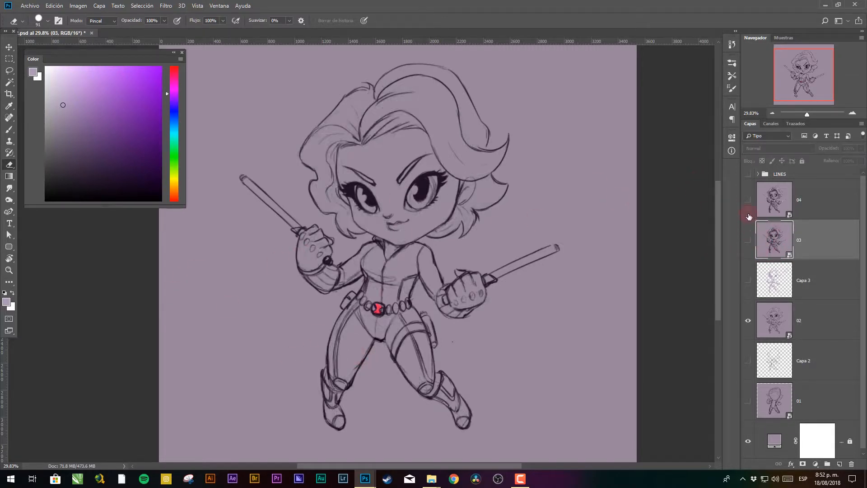
click(748, 200)
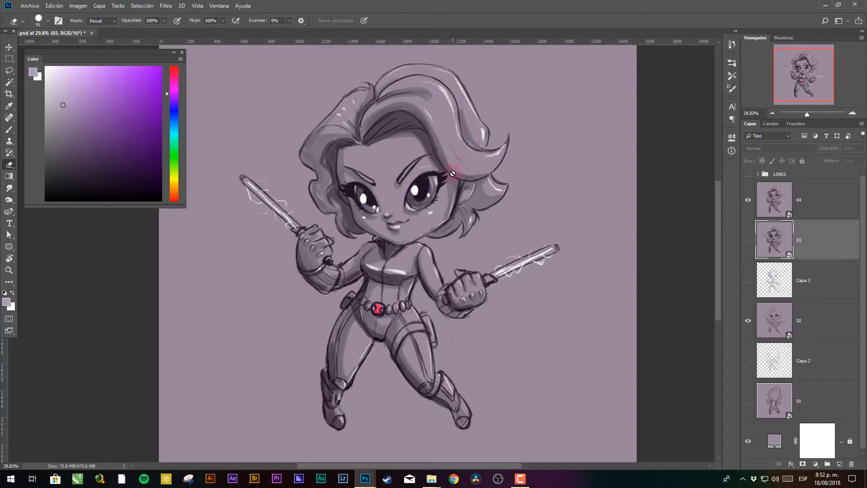
- Examine the highlights on the hair, eyes, suit and electric batons in the version on layer 04
key(z)
scroll(474, 213, down, 3)
scroll(474, 214, up, 2)
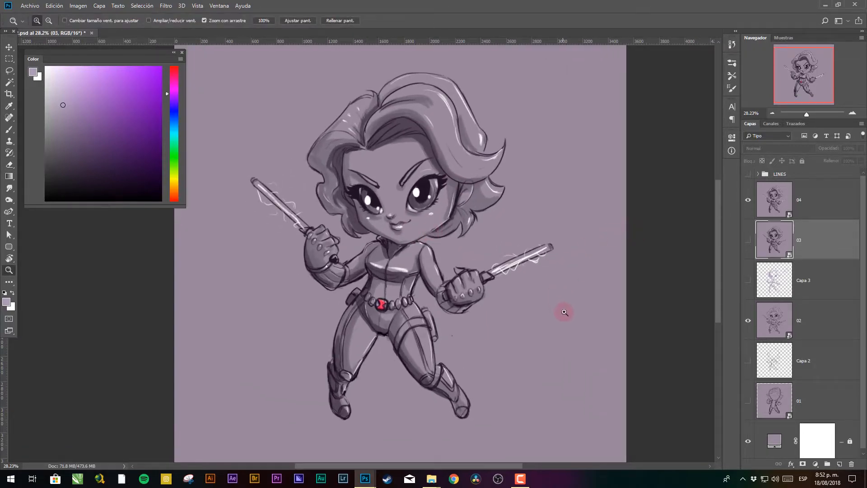
drag(440, 222, 472, 247)
mouse_move(378, 253)
mouse_down()
mouse_move(397, 254)
mouse_move(369, 276)
mouse_move(369, 254)
mouse_up()
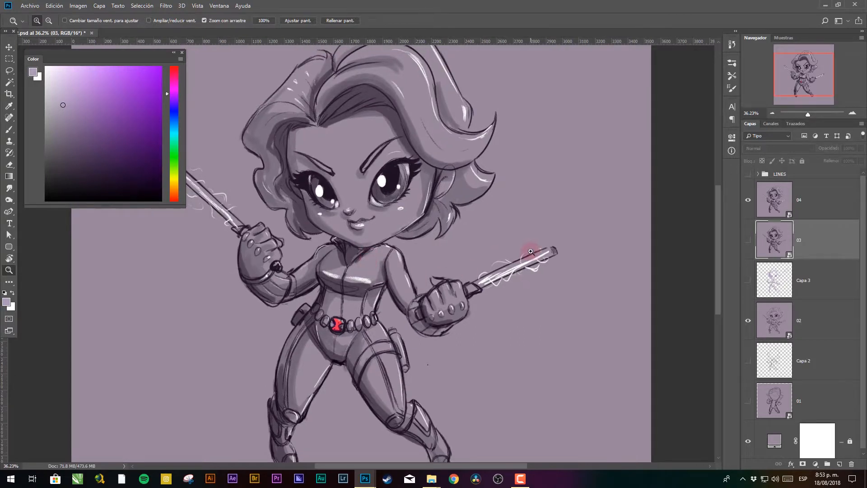
click(748, 236)
drag(469, 344, 530, 339)
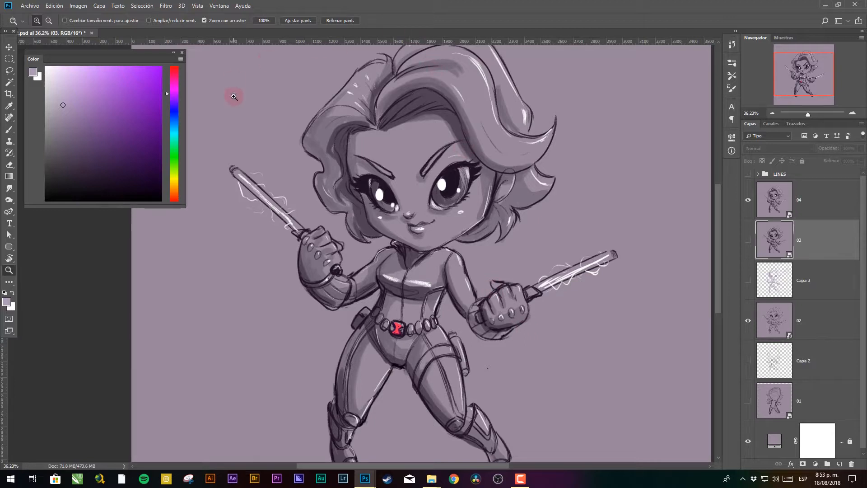
- Switch Photoshop to a different saved workspace
click(224, 10)
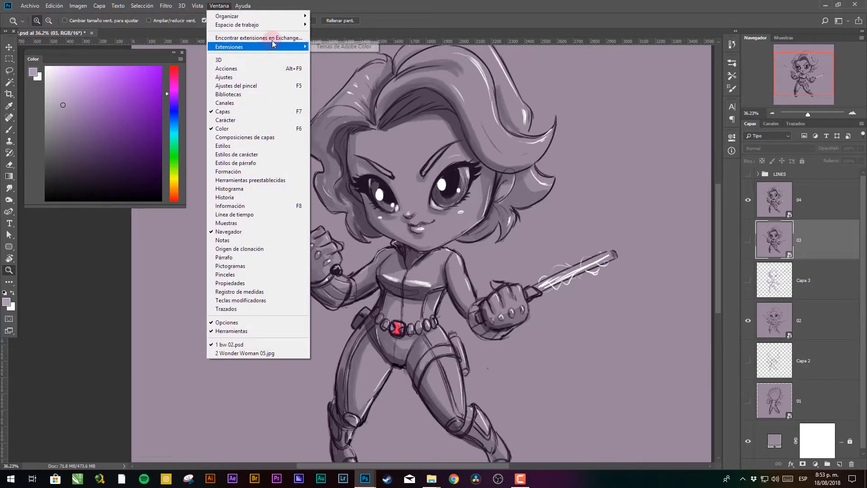
mouse_move(276, 48)
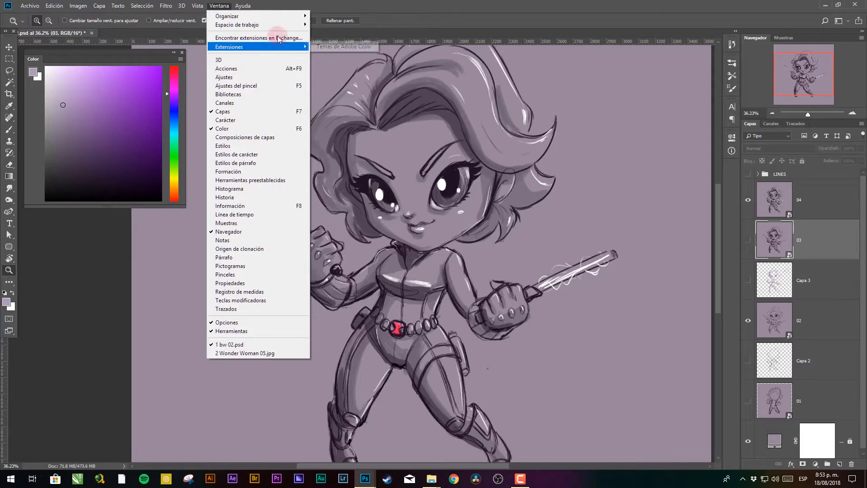
mouse_move(275, 26)
click(341, 27)
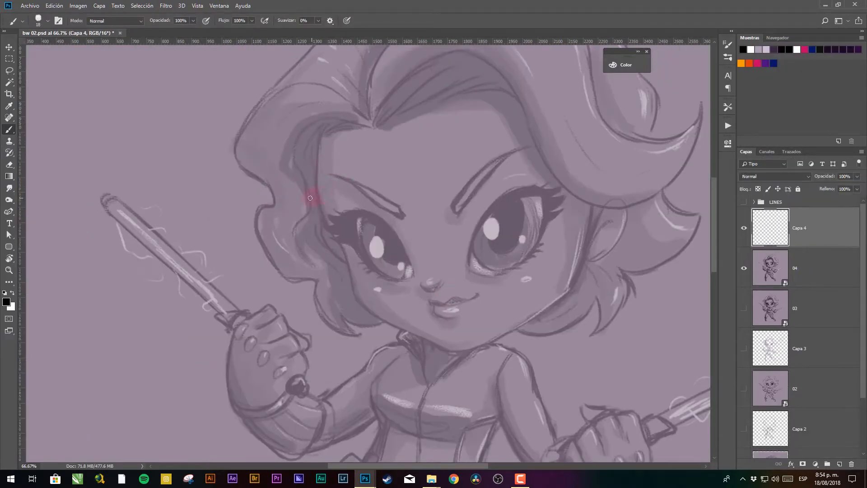
- Place Wonder Woman 05.jpg from the Ilustraciuones 2018 folder into bw 02.psd as a new layer
key(z)
alt+click(370, 205)
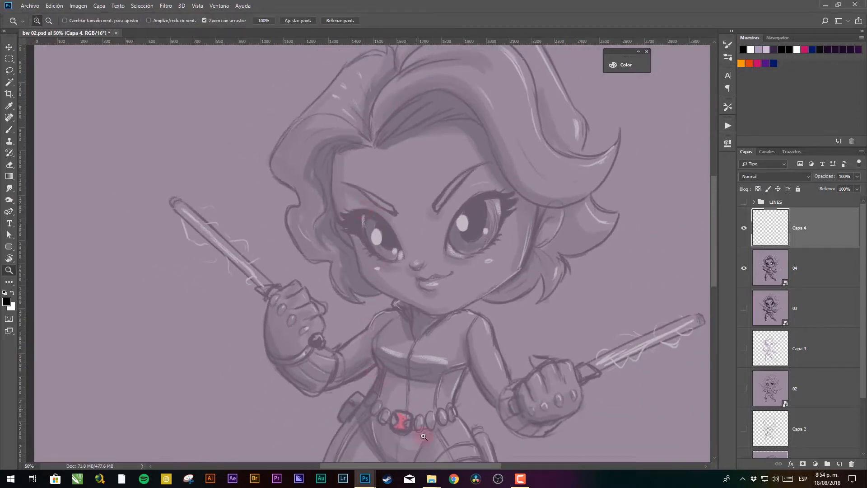
mouse_move(433, 481)
click(528, 441)
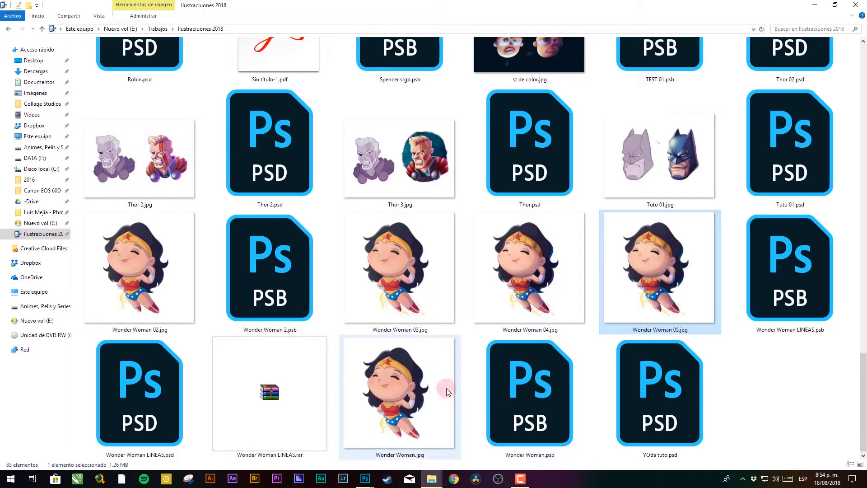
key(alt+Tab)
drag(559, 337, 447, 256)
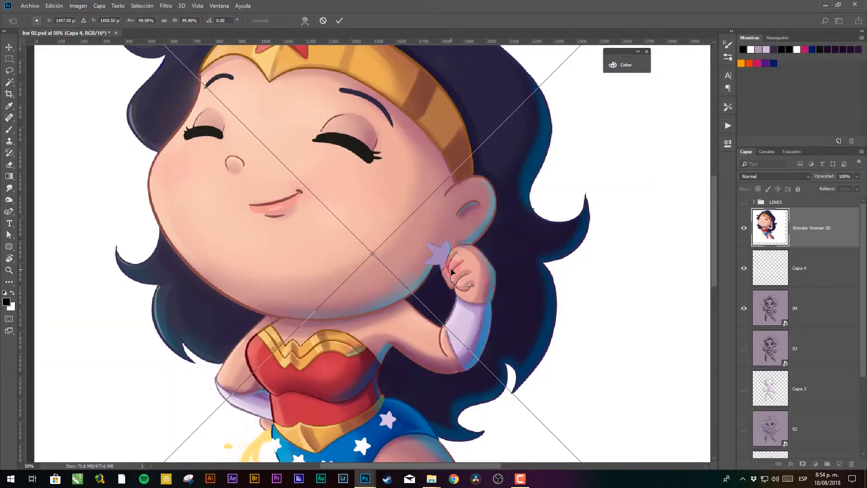
key(Return)
- Review the finished Wonder Woman illustration as a line reference, then hide its layer and make Capa 4 active
key(z)
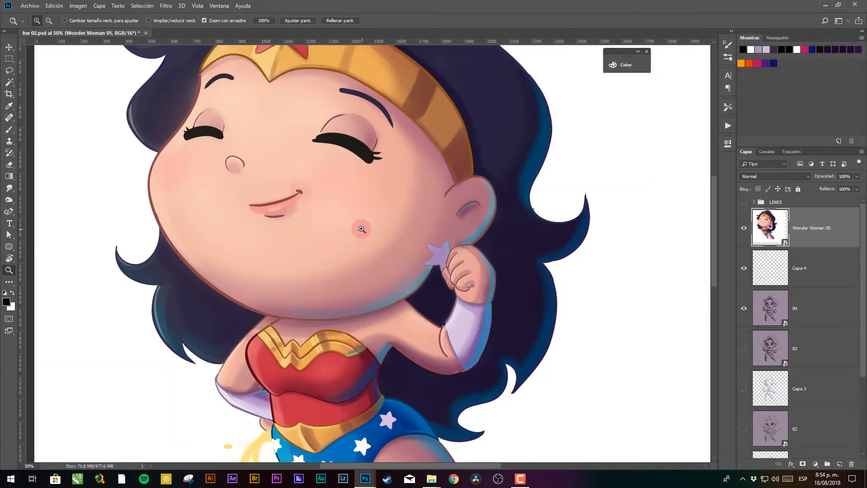
drag(362, 232, 250, 228)
alt+click(316, 286)
drag(420, 297, 408, 298)
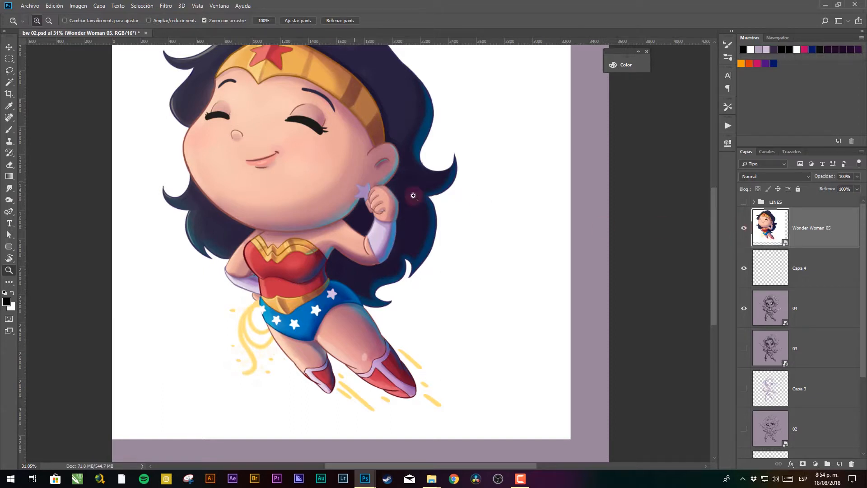
click(744, 227)
drag(274, 161, 590, 287)
click(774, 277)
click(770, 265)
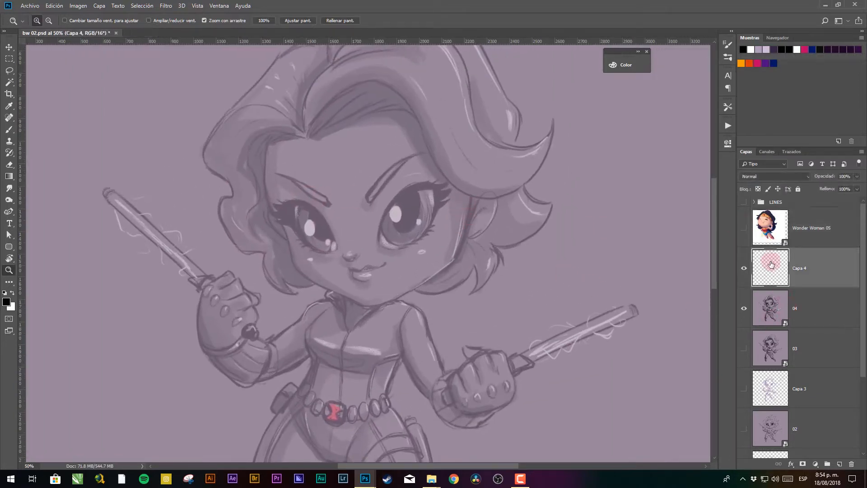
- Choose the Circular definido 117 1 brush at 100% hardness and set its size to 35 px
key(b)
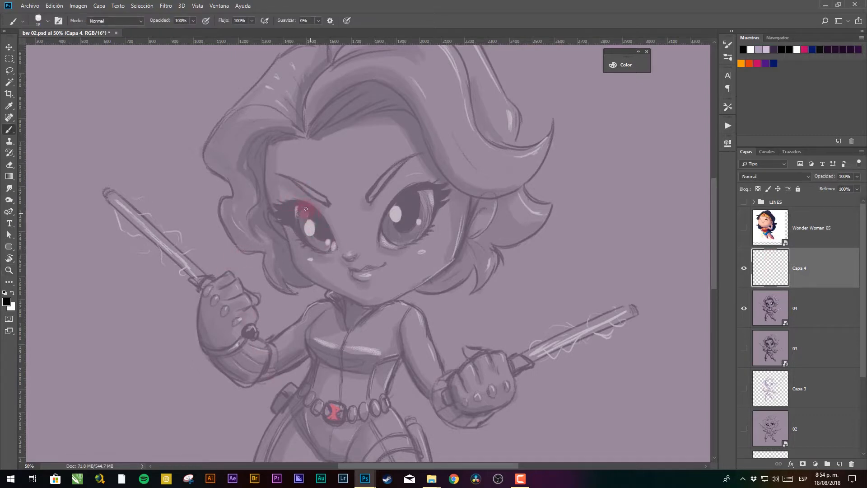
right_click(285, 184)
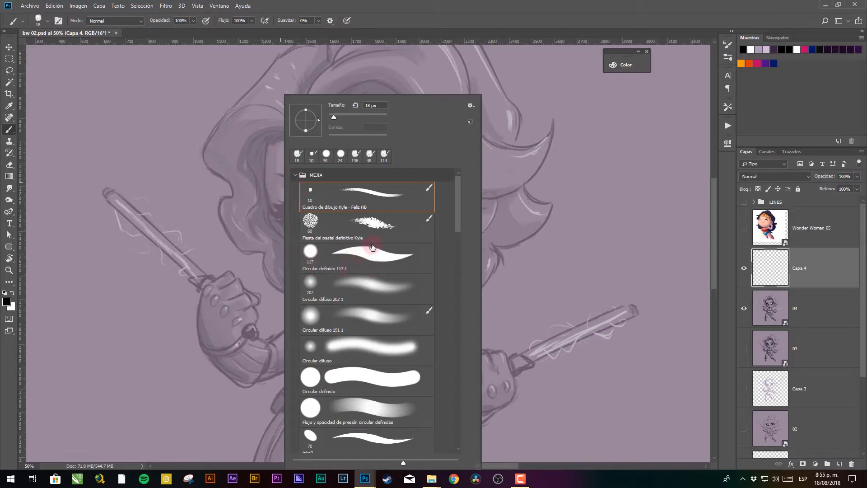
click(346, 255)
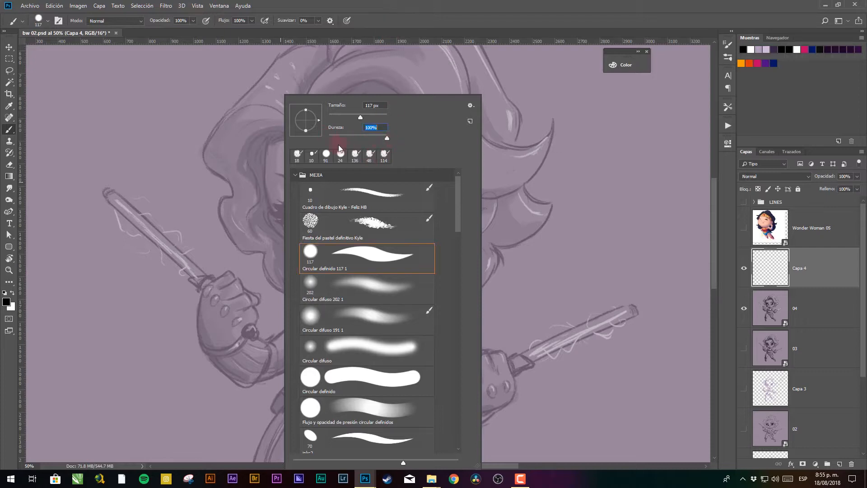
drag(371, 139, 392, 143)
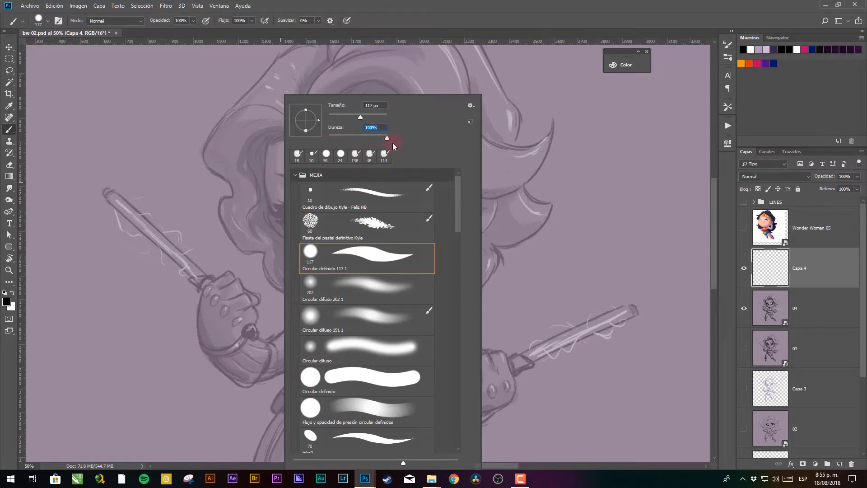
click(338, 116)
click(133, 84)
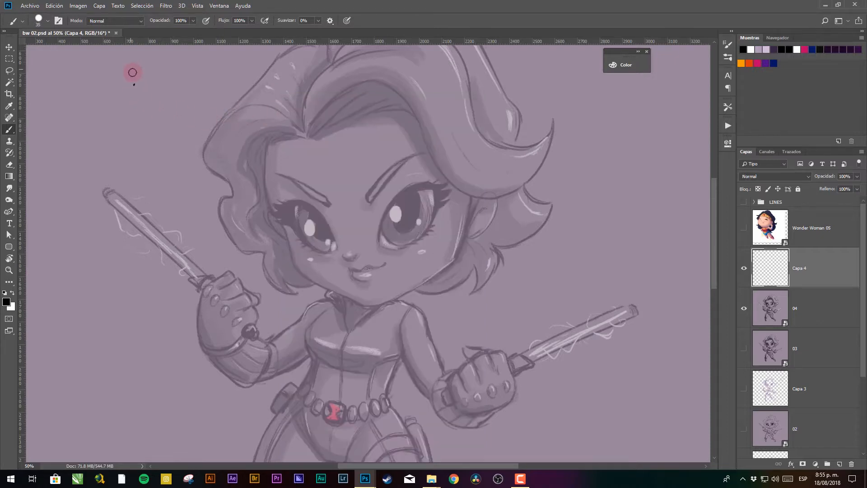
- Draw five tapered black test strokes diagonally across the head on Capa 4, varying their thickness
drag(133, 72, 221, 228)
drag(150, 71, 302, 267)
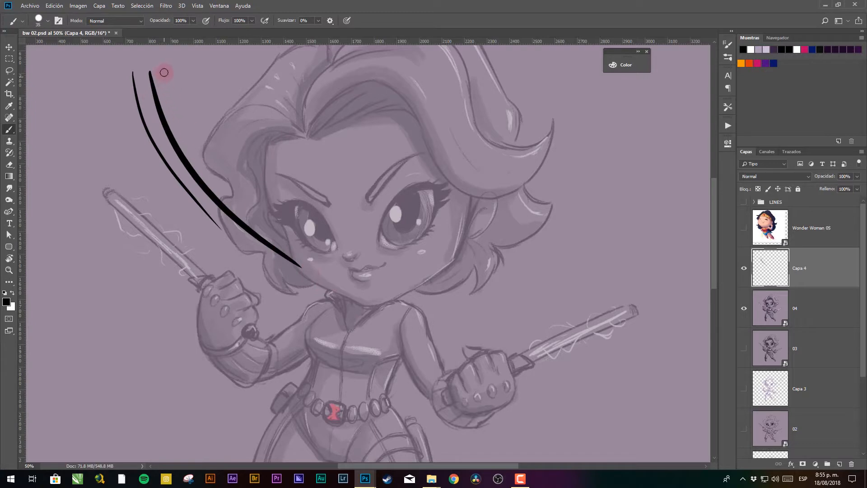
drag(166, 73, 430, 347)
drag(212, 120, 370, 262)
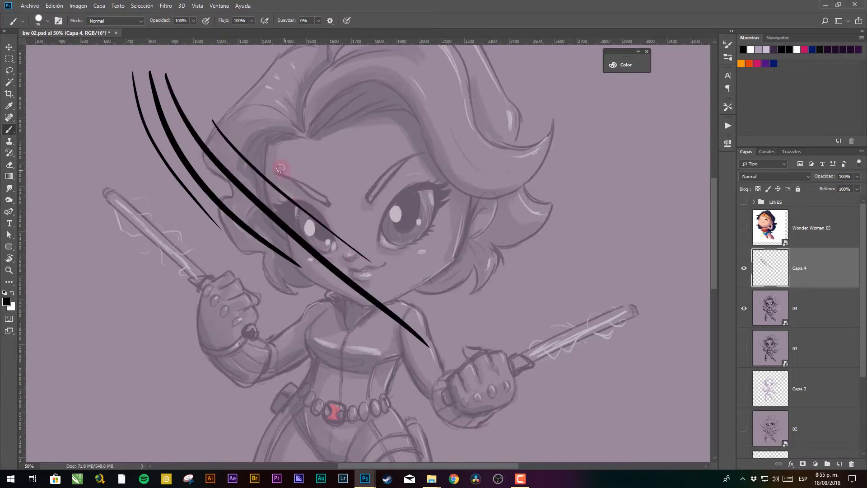
drag(262, 147, 402, 267)
- Lower the brush hardness to 0% and draw a curved test stroke outside the existing strokes
right_click(326, 139)
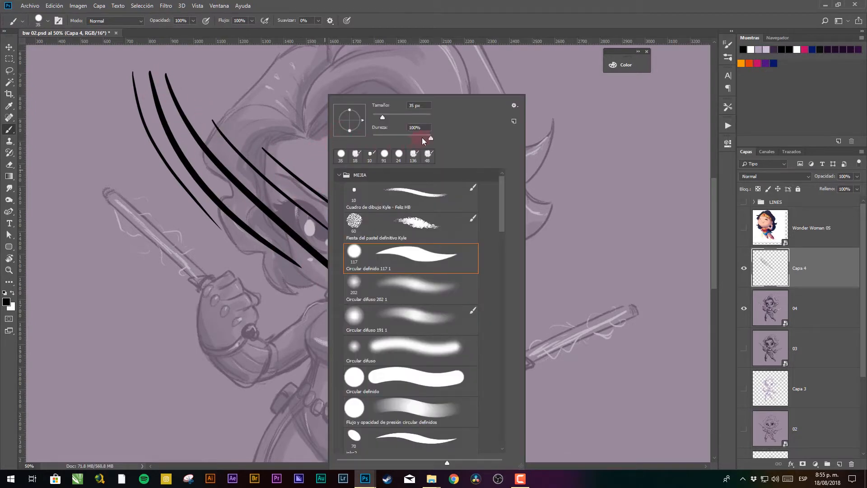
click(113, 79)
drag(113, 79, 286, 308)
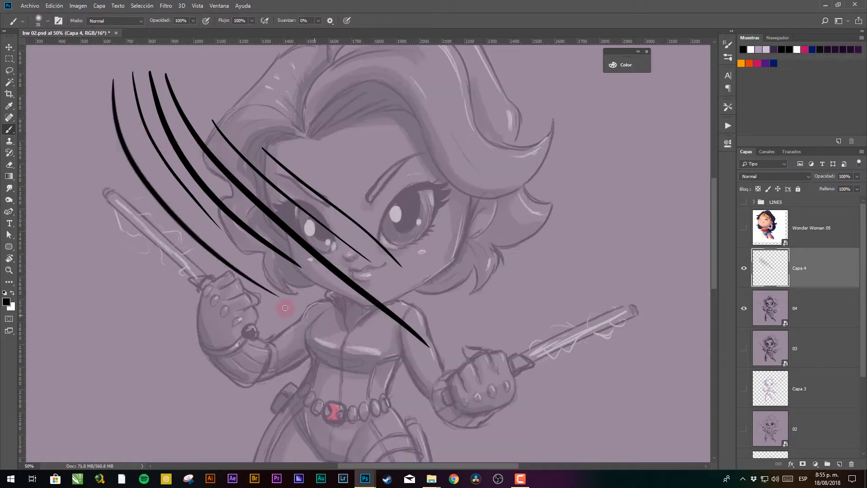
- Increase the soft brush size to 58 px and draw two thick diagonal test strokes across the hair and face
right_click(255, 129)
drag(312, 116, 320, 116)
click(219, 73)
drag(218, 74, 452, 282)
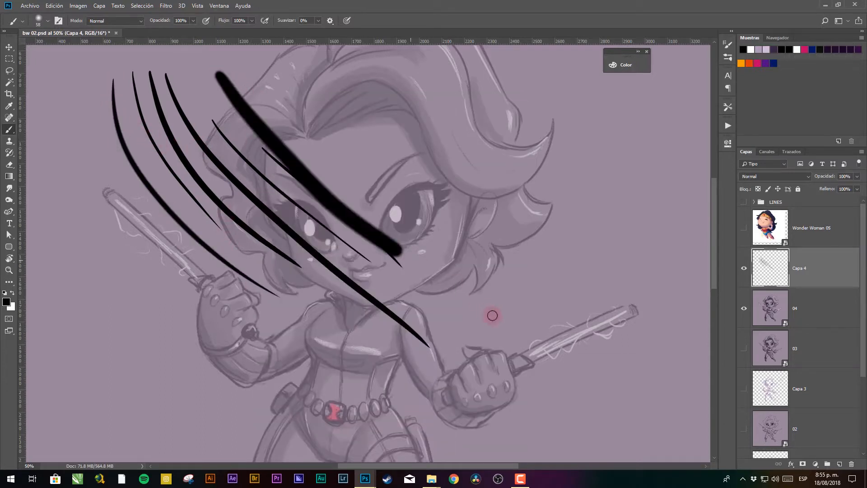
drag(298, 106, 535, 276)
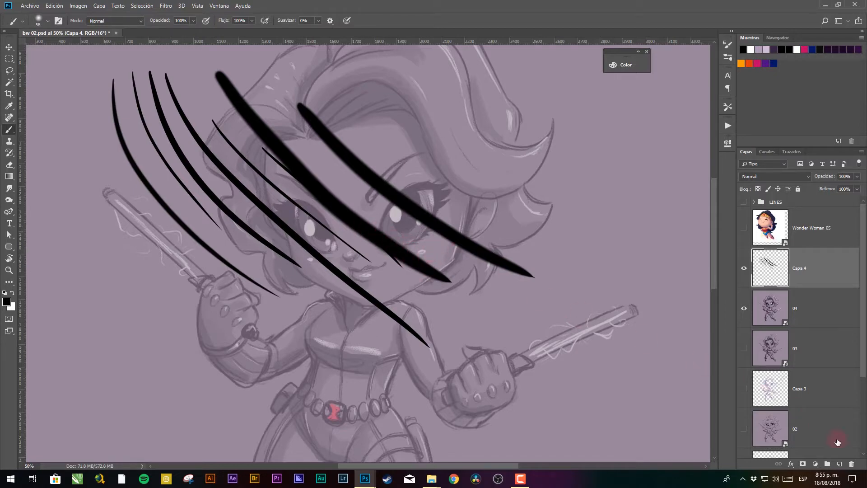
- Reselect the Circular definido 117 1 preset to restore the brush's default size and hardness
right_click(461, 180)
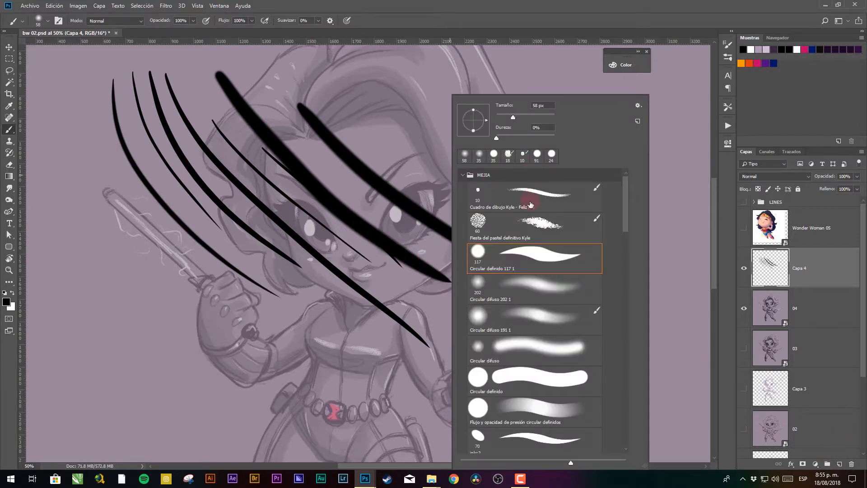
click(505, 260)
click(575, 34)
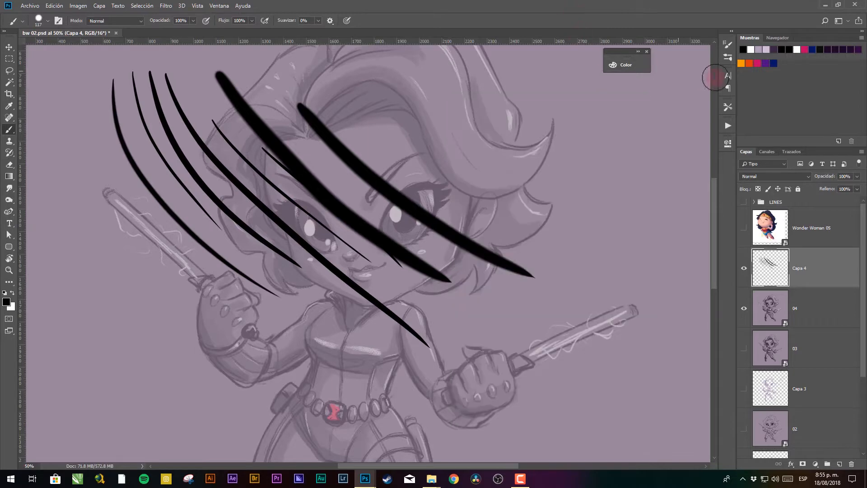
- Open the brush's Shape Dynamics settings and keep its size control on pen pressure (Presión de la pluma)
key(F5)
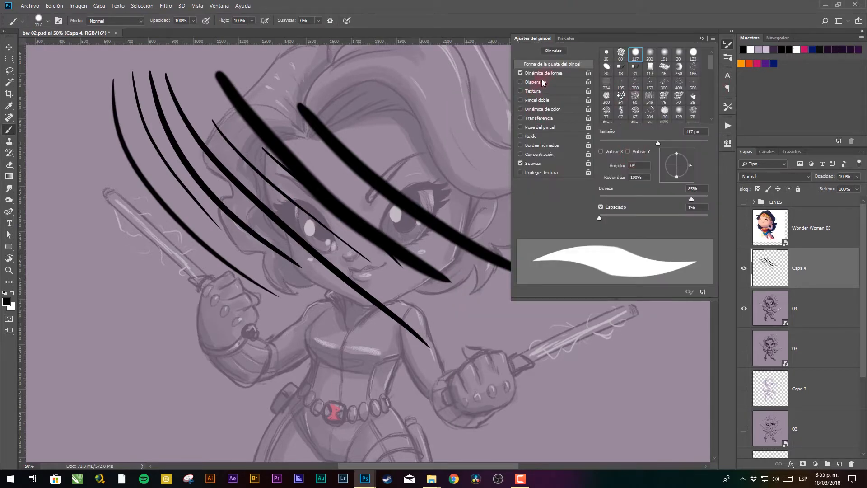
click(556, 74)
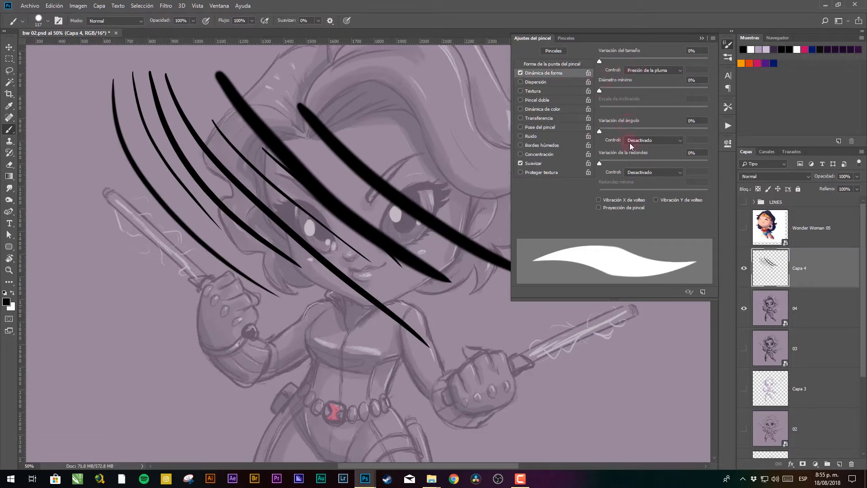
click(651, 71)
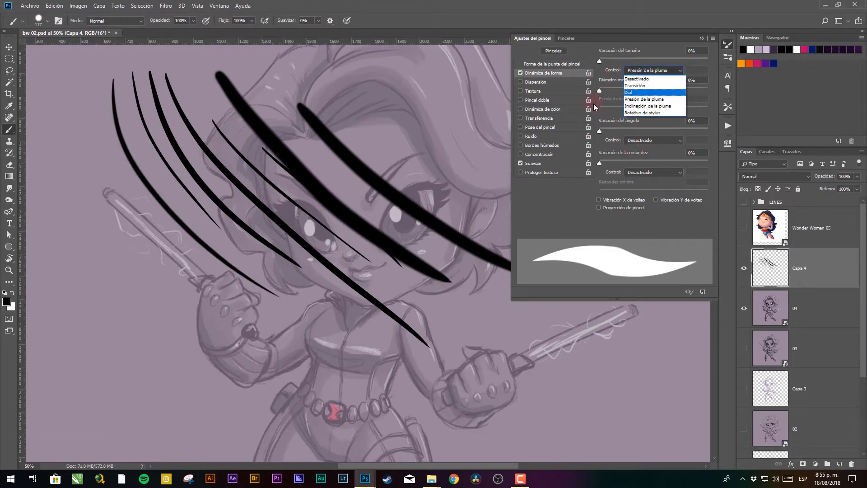
click(641, 100)
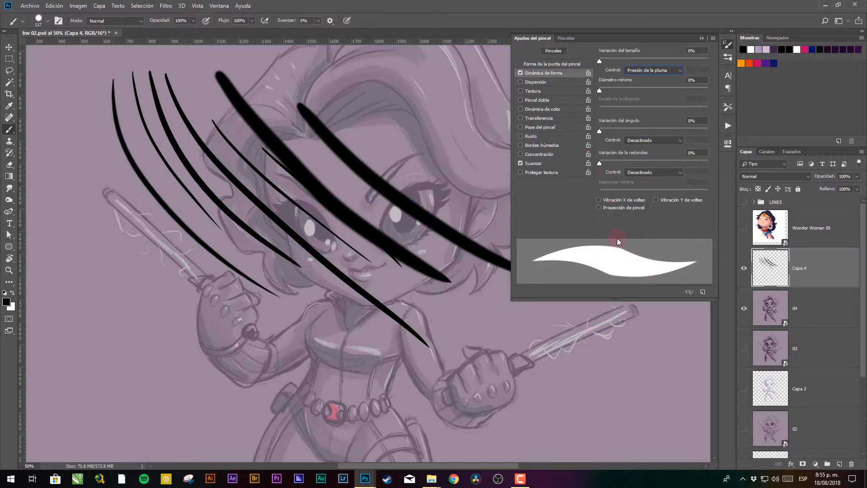
- Set the brush to 23 px with 15% smoothing and draw curved test strokes and a small spiral over the hair
right_click(450, 136)
drag(512, 117, 507, 117)
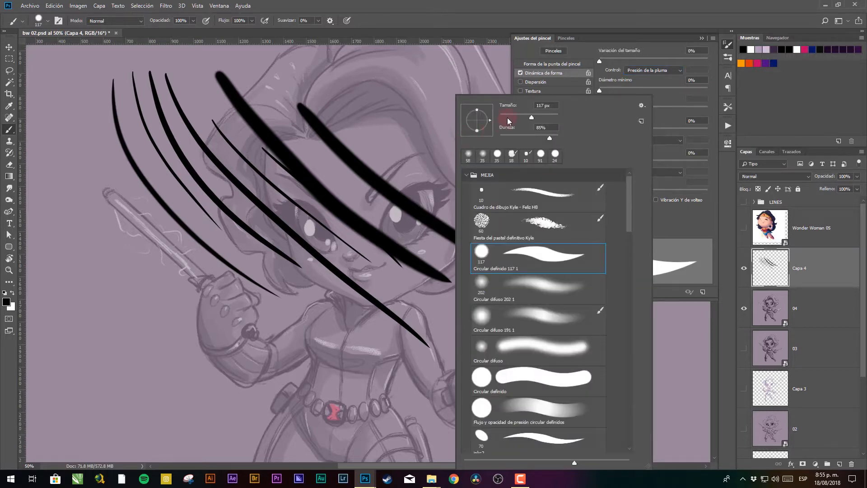
drag(422, 79, 458, 218)
drag(450, 77, 471, 239)
mouse_move(465, 135)
mouse_down()
mouse_move(470, 146)
mouse_move(440, 162)
mouse_up()
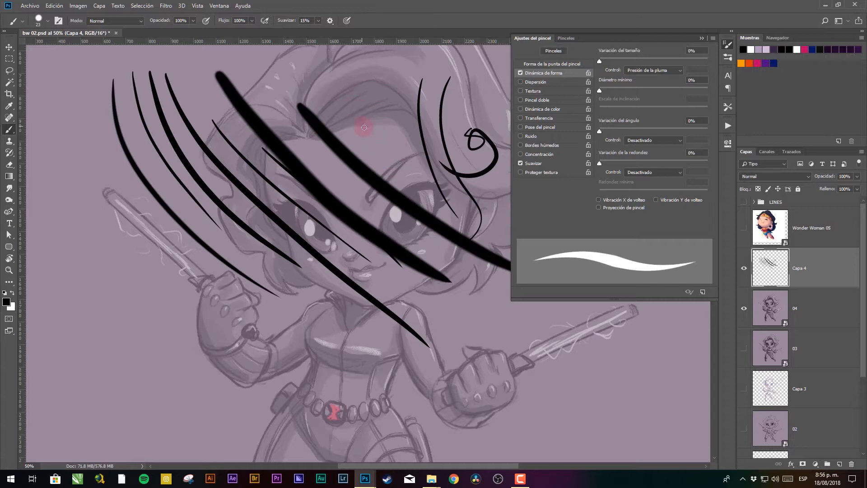
- Draw two long wavy test strokes with varying pressure across the empty canvas, the raised arm and the torso
drag(331, 194, 475, 148)
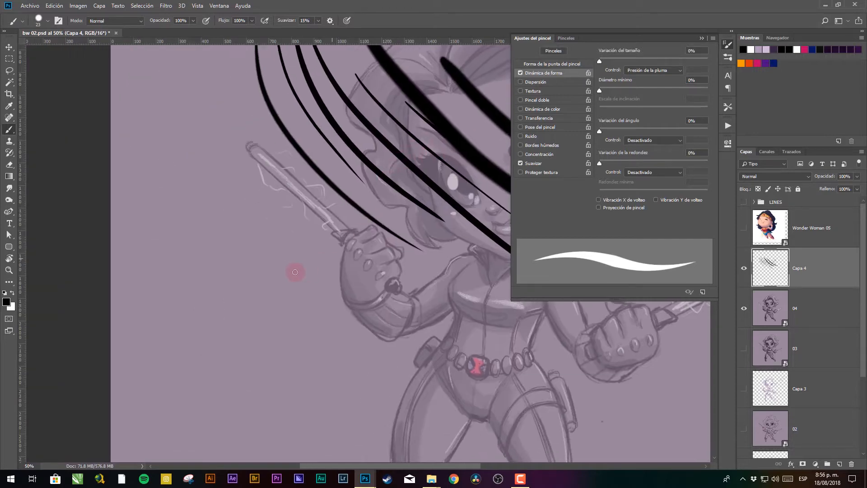
mouse_move(238, 206)
mouse_down()
mouse_move(323, 343)
mouse_move(306, 364)
mouse_move(247, 348)
mouse_up()
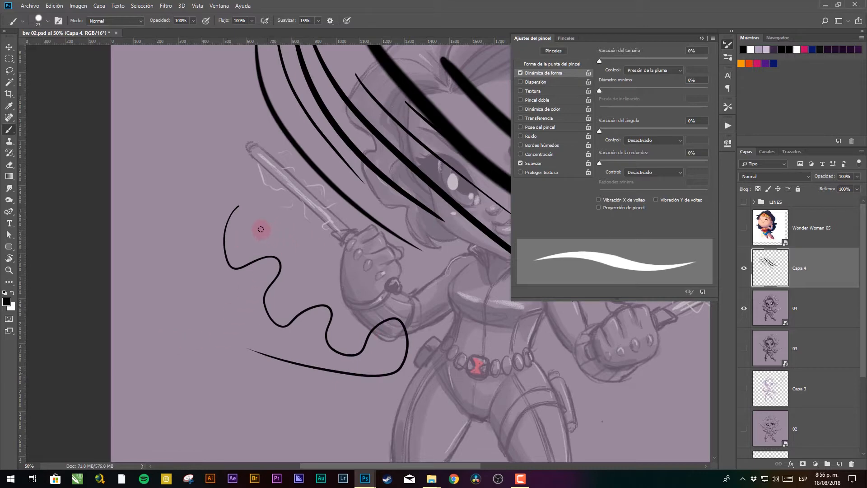
mouse_move(262, 231)
mouse_down()
mouse_move(305, 233)
mouse_move(494, 368)
mouse_move(499, 338)
mouse_up()
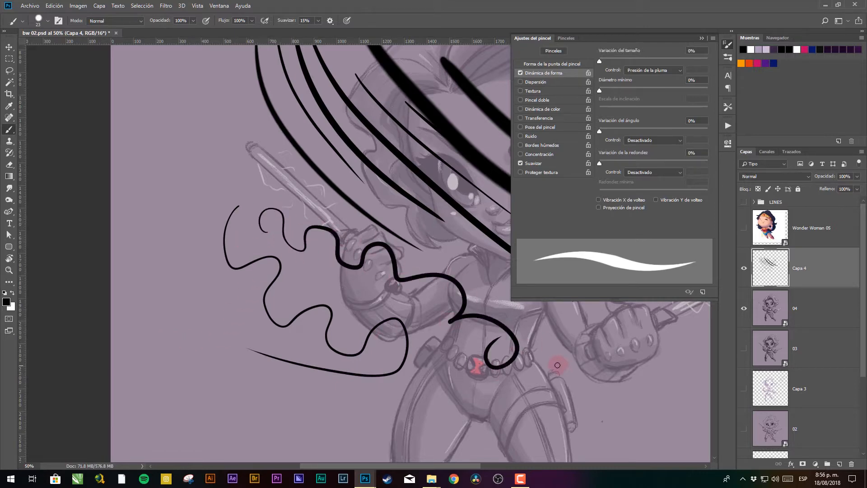
drag(364, 197, 411, 228)
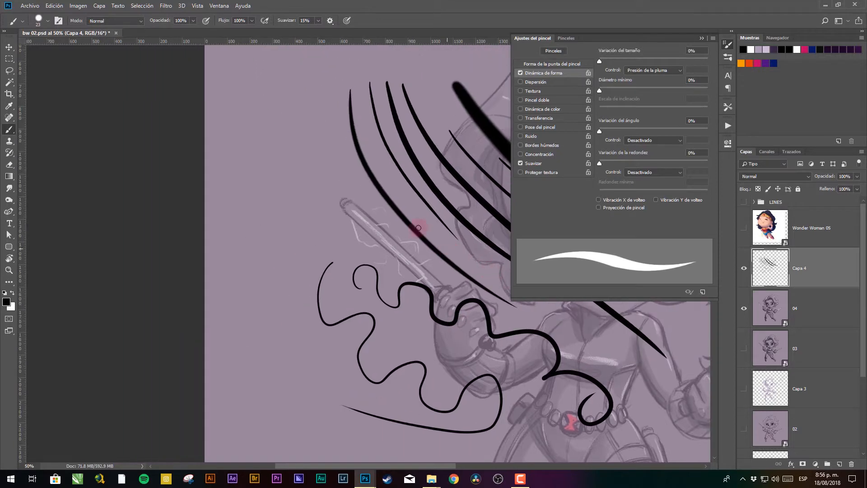
- Compare smoothing at 0% and 15% by drawing wavy test strokes in the empty canvas beside and above the existing strokes
click(317, 21)
drag(318, 34, 258, 58)
mouse_move(269, 118)
mouse_down()
mouse_move(318, 176)
mouse_move(287, 225)
mouse_up()
drag(318, 111, 258, 189)
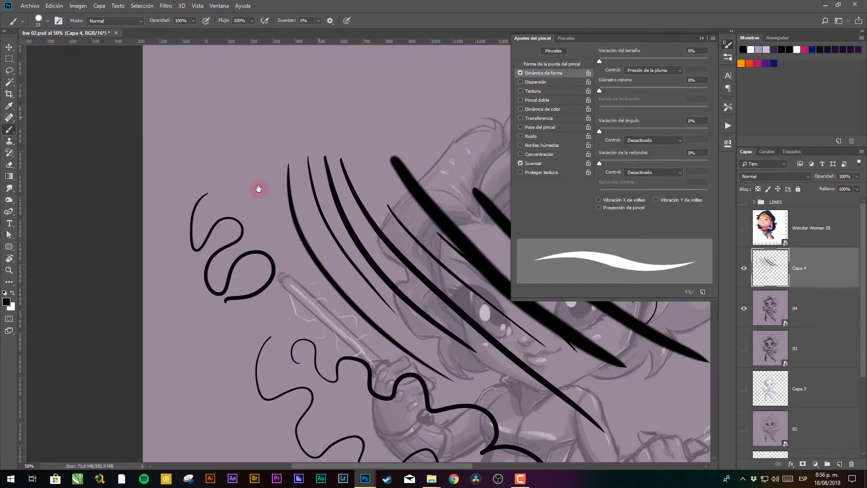
mouse_move(223, 114)
mouse_down()
mouse_move(263, 136)
mouse_move(321, 116)
mouse_move(418, 134)
mouse_up()
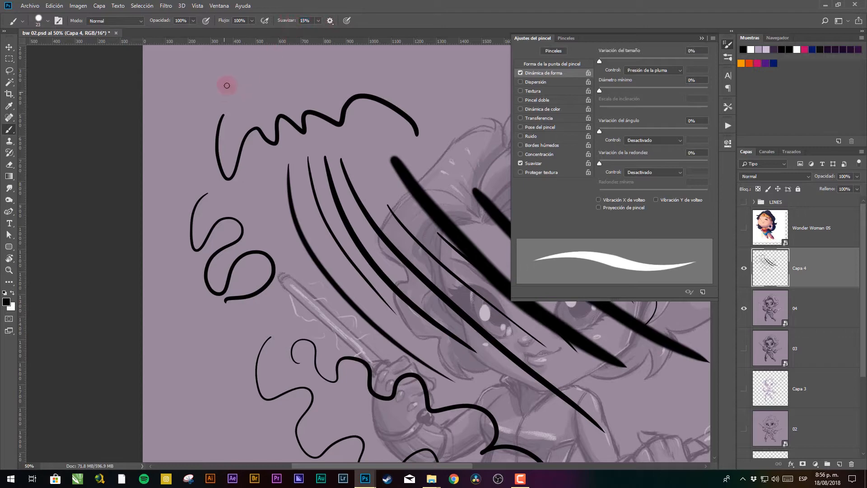
mouse_move(228, 76)
mouse_down()
mouse_move(362, 72)
mouse_move(459, 142)
mouse_move(437, 74)
mouse_up()
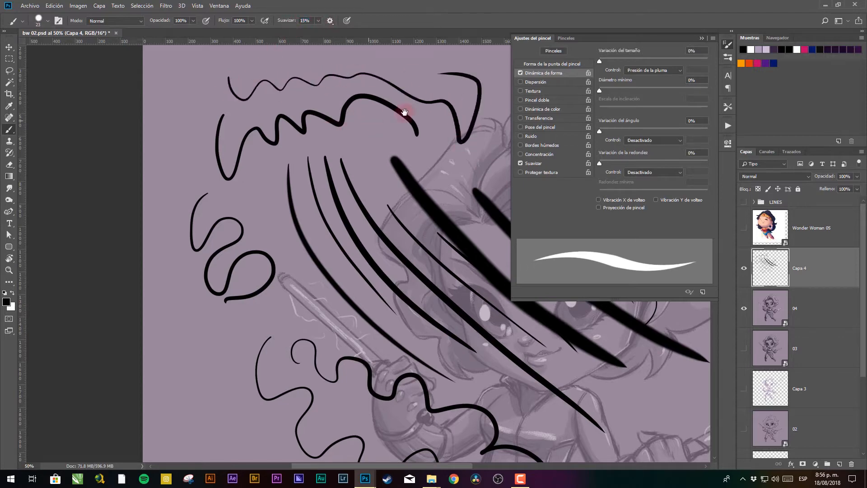
- Raise the smoothing to 62% and draw large looping test strokes in the empty canvas beside the hair
drag(414, 116, 267, 243)
mouse_move(461, 259)
mouse_down()
mouse_move(352, 199)
mouse_move(221, 157)
mouse_up()
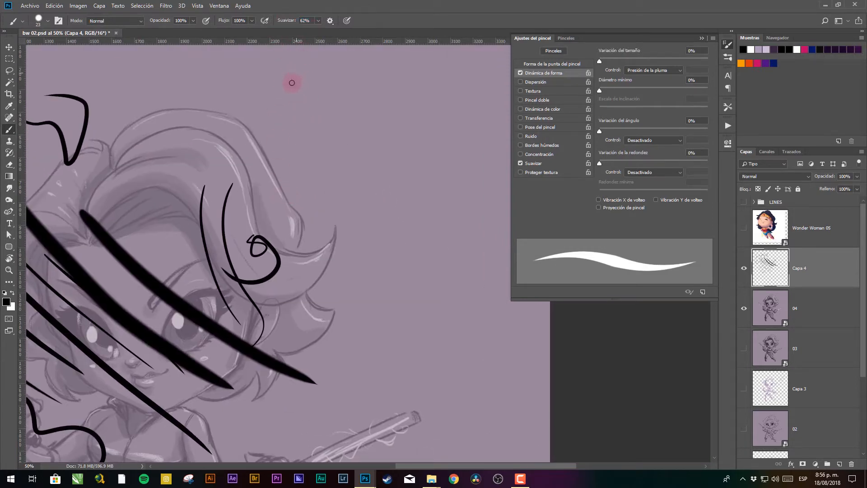
mouse_move(294, 73)
mouse_down()
mouse_move(442, 108)
mouse_move(410, 283)
mouse_move(381, 346)
mouse_up()
mouse_move(350, 321)
mouse_down()
mouse_move(326, 204)
mouse_move(430, 201)
mouse_move(457, 260)
mouse_move(353, 268)
mouse_move(267, 149)
mouse_move(228, 287)
mouse_move(350, 383)
mouse_move(385, 275)
mouse_move(395, 63)
mouse_move(469, 144)
mouse_move(355, 83)
mouse_move(352, 140)
mouse_move(281, 174)
mouse_move(195, 151)
mouse_move(189, 98)
mouse_move(192, 64)
mouse_up()
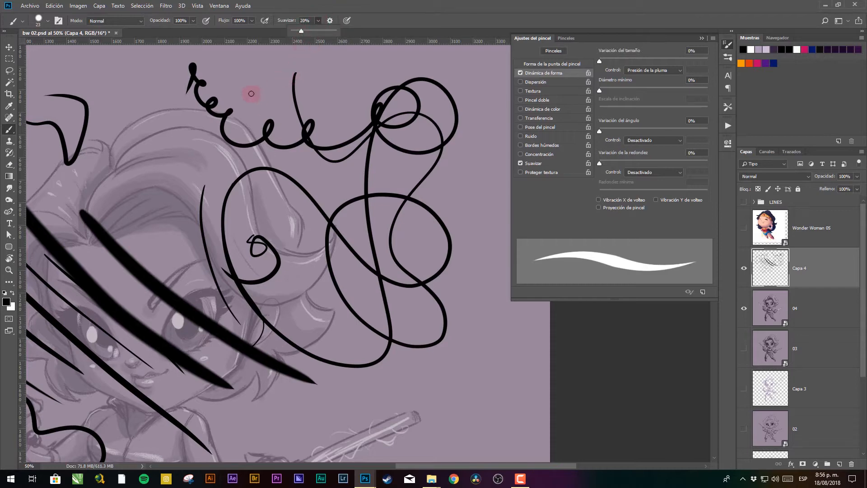
- Set the smoothing to 20% and draw a short test stroke beside the loops
drag(250, 63, 316, 154)
drag(242, 194, 497, 198)
drag(362, 226, 276, 185)
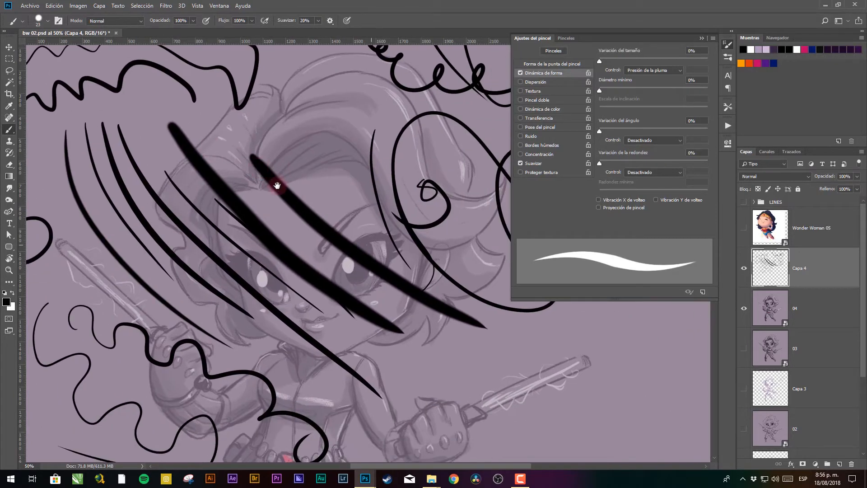
- Delete the layer with the test strokes, create a new empty layer above sketch 04, and collapse the brush settings
key(z)
alt+click(349, 236)
alt+click(349, 236)
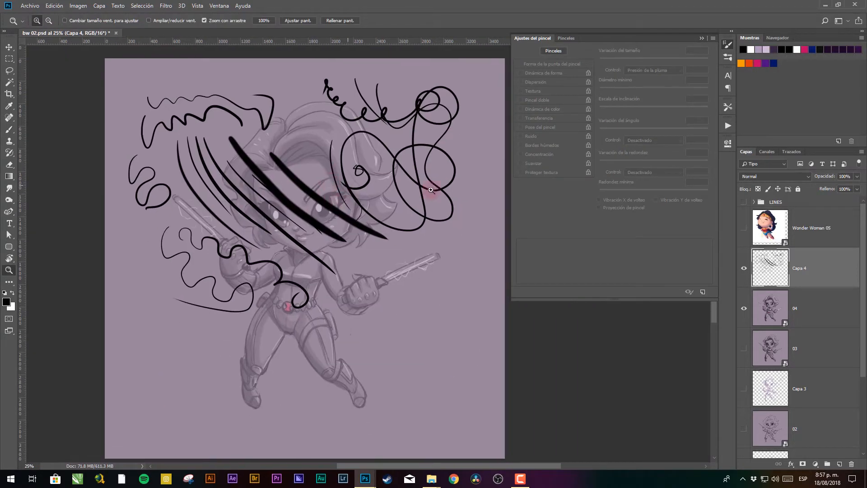
mouse_move(765, 287)
mouse_down()
mouse_move(782, 436)
mouse_move(782, 381)
mouse_move(851, 464)
mouse_up()
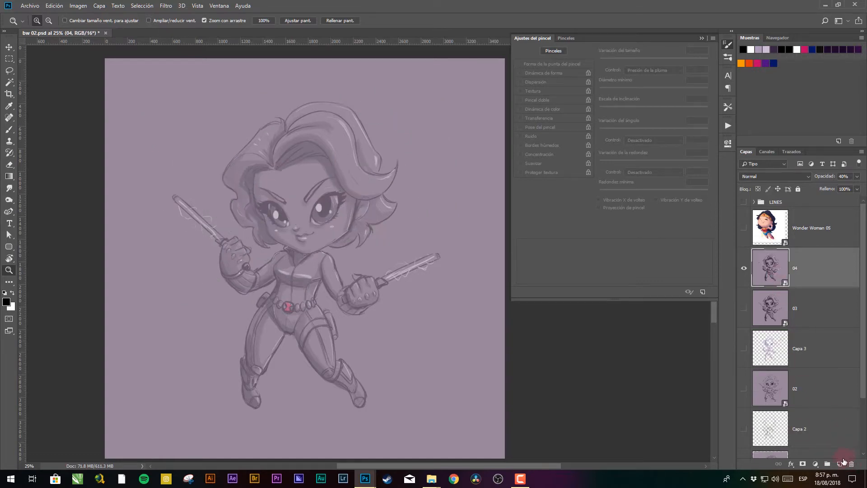
click(841, 464)
drag(296, 195, 443, 186)
click(700, 39)
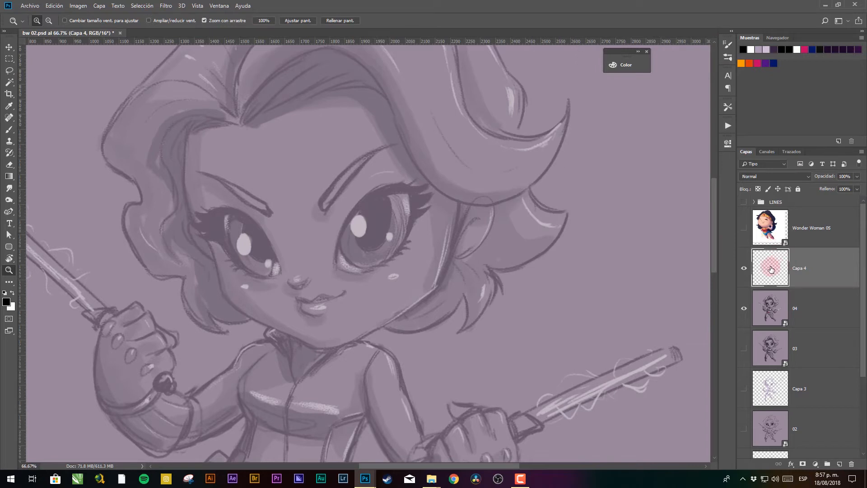
- Check sketch layer 04 by toggling its visibility off and on, and reselect the empty layer Capa 4
click(771, 317)
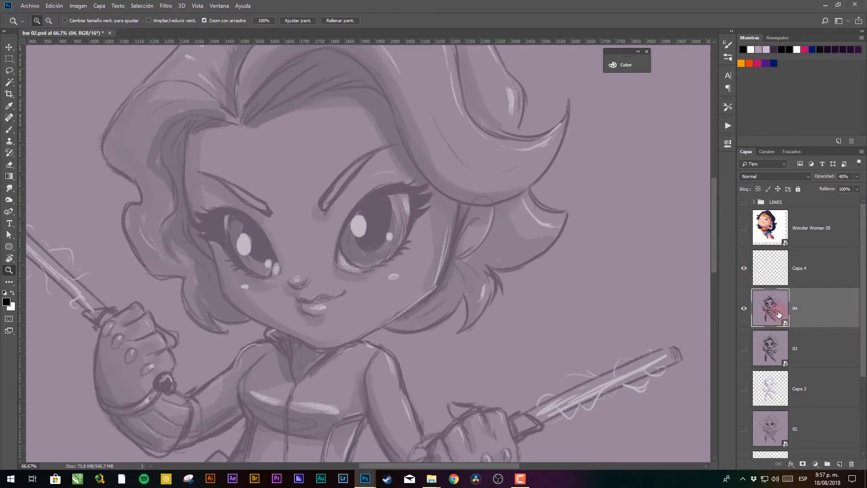
click(744, 308)
click(744, 308)
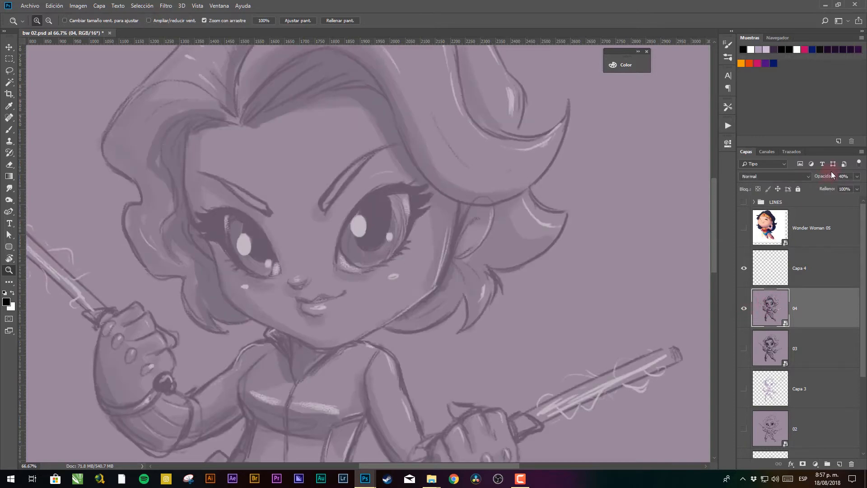
click(803, 271)
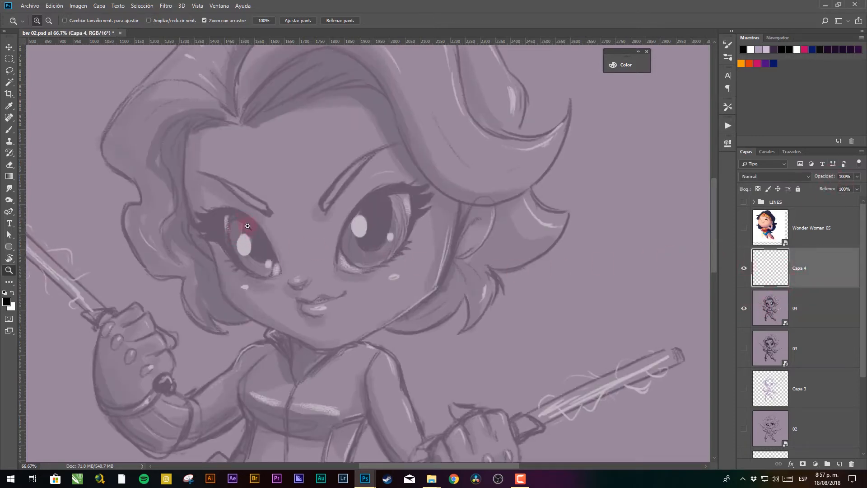
- Set the round brush to 100% hardness and a size of 15 px for inking the face
click(248, 226)
key(b)
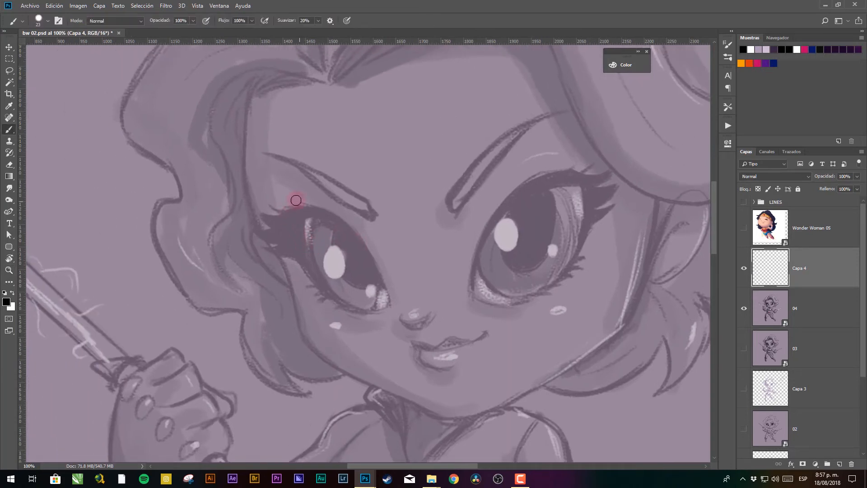
right_click(251, 152)
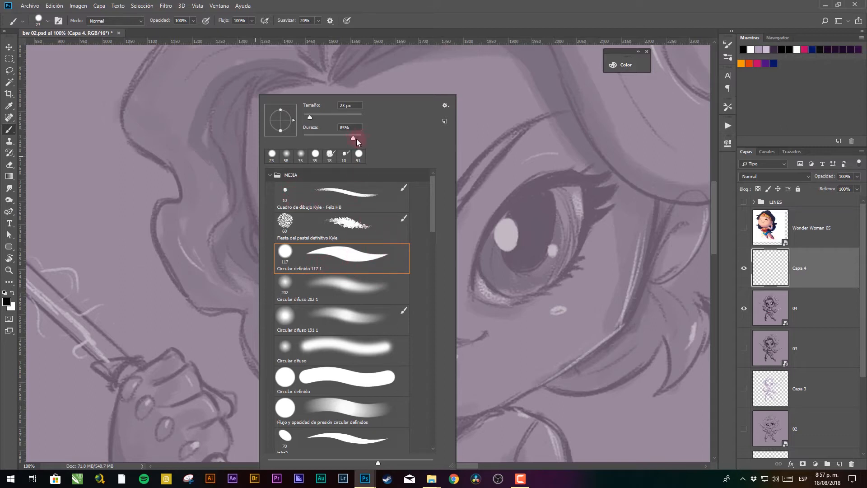
drag(353, 138, 373, 138)
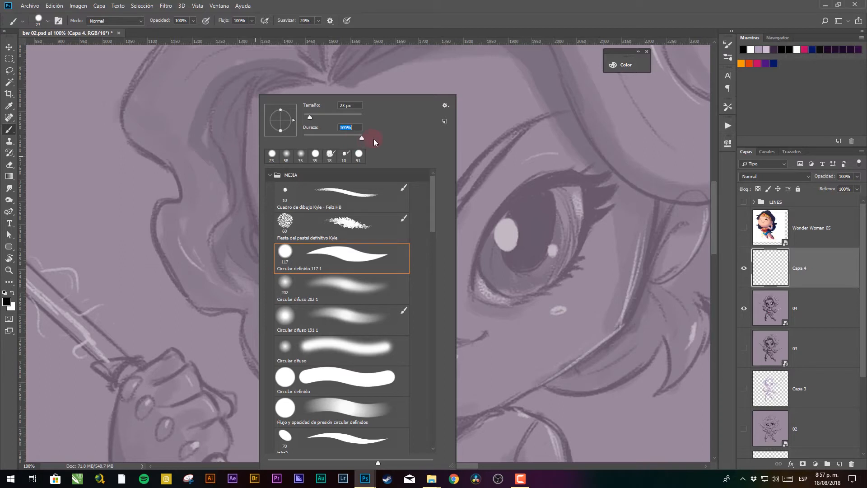
click(307, 115)
drag(308, 117, 309, 116)
text(15)
key(Return)
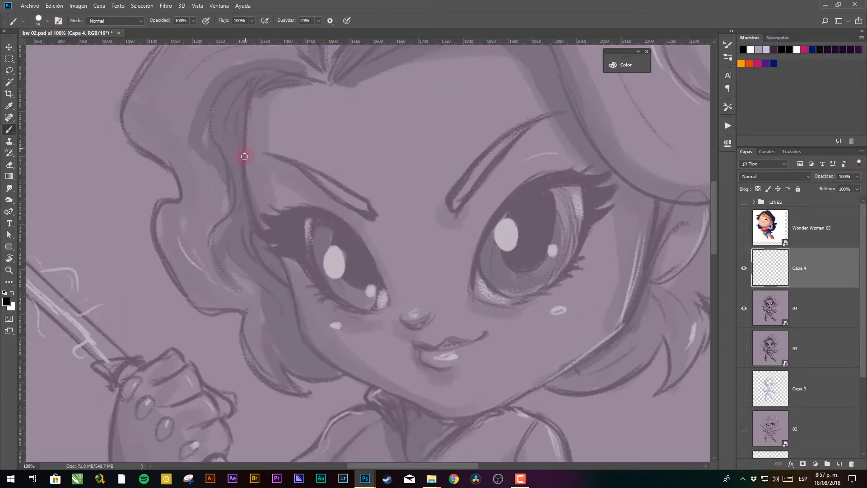
drag(251, 93, 247, 223)
key(ctrl+z)
drag(249, 95, 247, 225)
key(ctrl+z)
drag(249, 104, 255, 226)
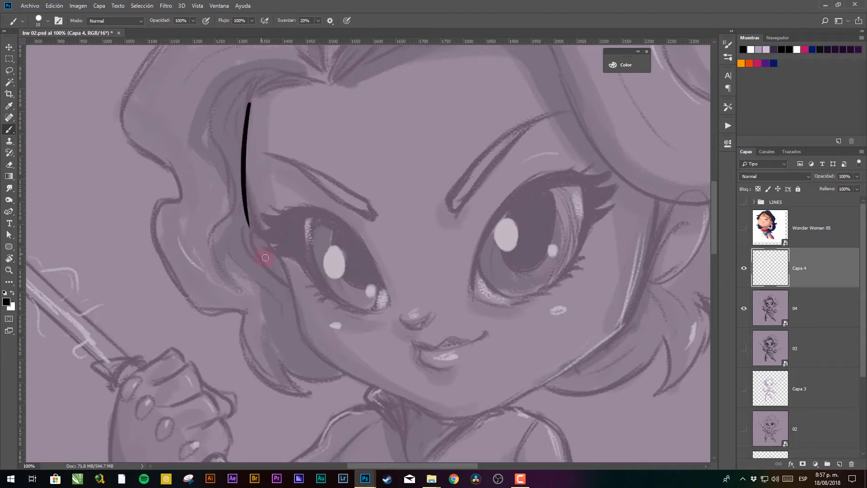
key(ctrl+z)
- Ink the face contour from the hairline past the cheek to the chin, plus the shoulder line of the raised arm
mouse_move(251, 99)
mouse_down()
mouse_move(273, 267)
mouse_move(267, 177)
mouse_up()
drag(227, 137, 255, 215)
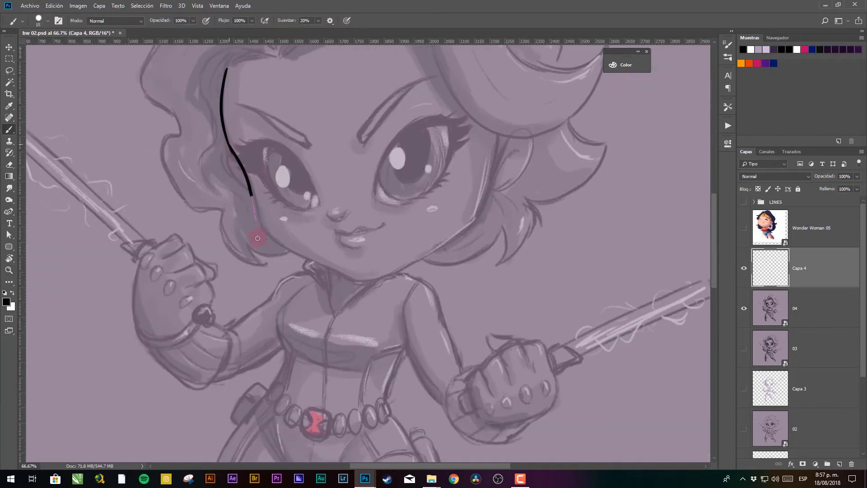
key(ctrl+z)
drag(228, 140, 250, 191)
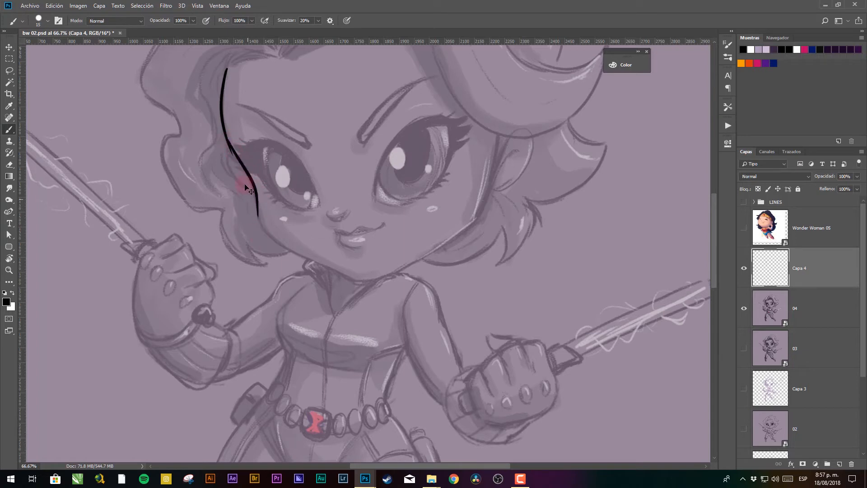
drag(313, 263, 315, 264)
key(ctrl+z)
drag(257, 206, 345, 273)
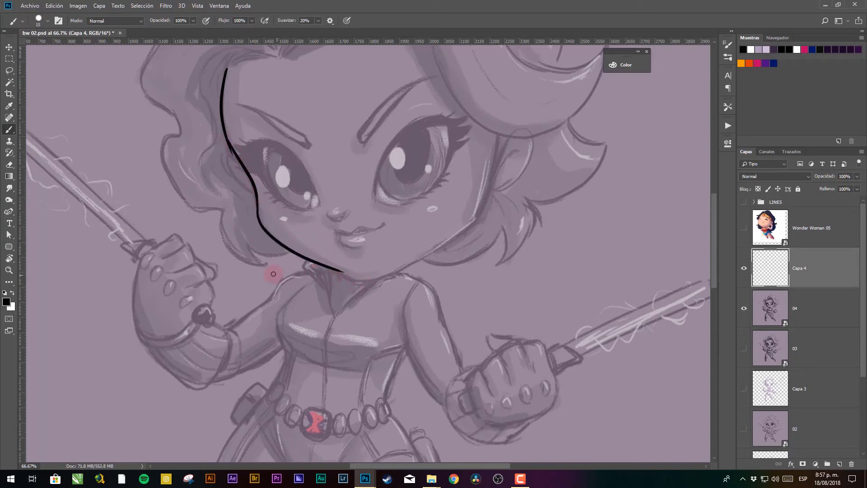
mouse_move(229, 329)
mouse_down()
mouse_move(276, 304)
mouse_move(283, 282)
mouse_move(265, 305)
mouse_move(298, 276)
mouse_up()
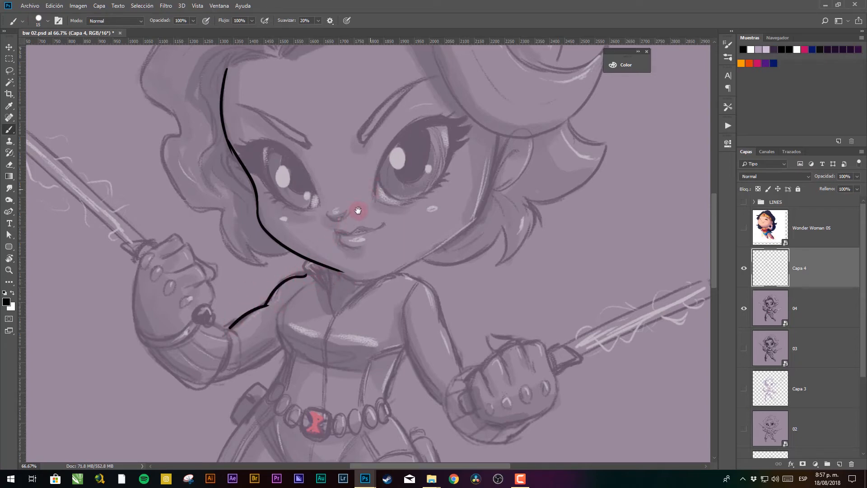
- Ink the underside of the nose with two short curved strokes, undoing the ones that miss the sketch
drag(304, 148, 288, 246)
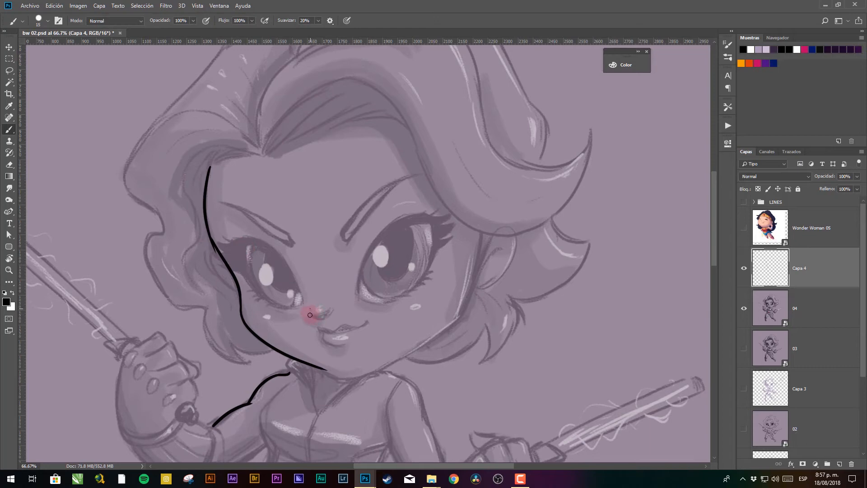
mouse_move(331, 311)
mouse_down()
mouse_move(310, 307)
mouse_move(326, 309)
mouse_up()
key(ctrl+alt+z)
key(ctrl+alt+z)
mouse_move(312, 307)
mouse_down()
mouse_move(333, 310)
mouse_move(313, 318)
mouse_move(329, 309)
mouse_up()
key(ctrl+z)
key(ctrl+z)
- Examine the inked nose up close, the face lines at a wider view, and the sketched torso and legs
key(ctrl+space)
ctrl+alt+click(392, 274)
drag(387, 331, 374, 304)
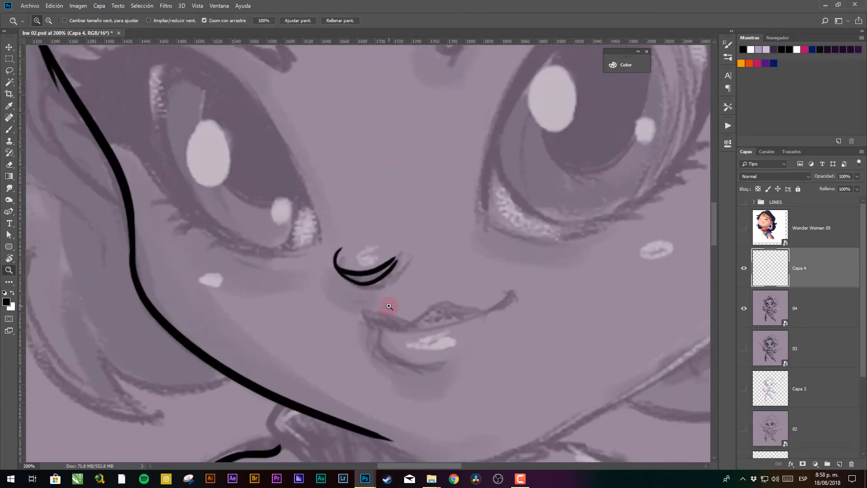
alt+click(382, 267)
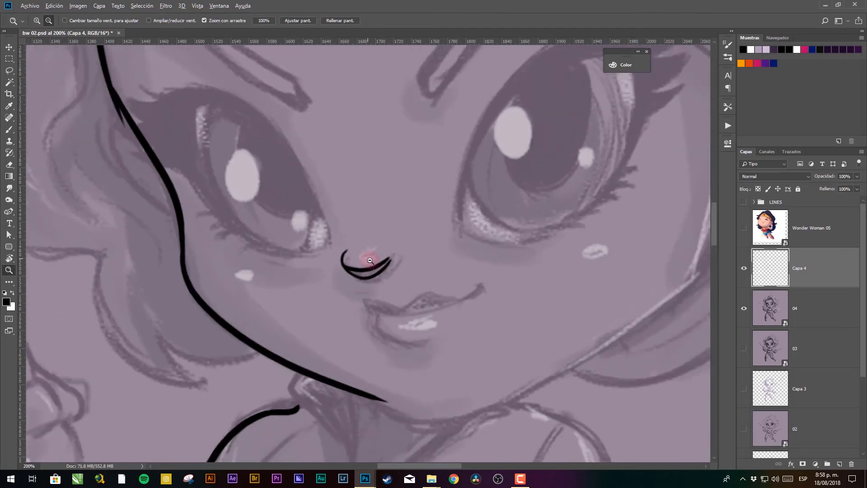
alt+click(382, 267)
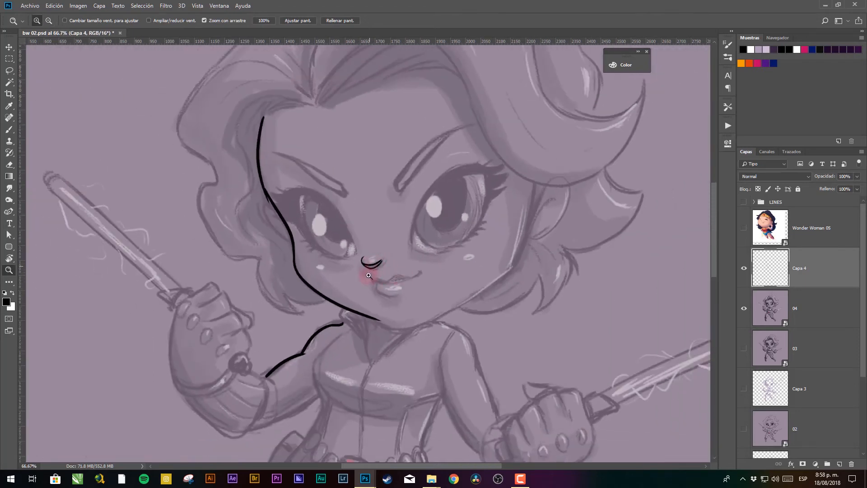
drag(361, 387, 356, 195)
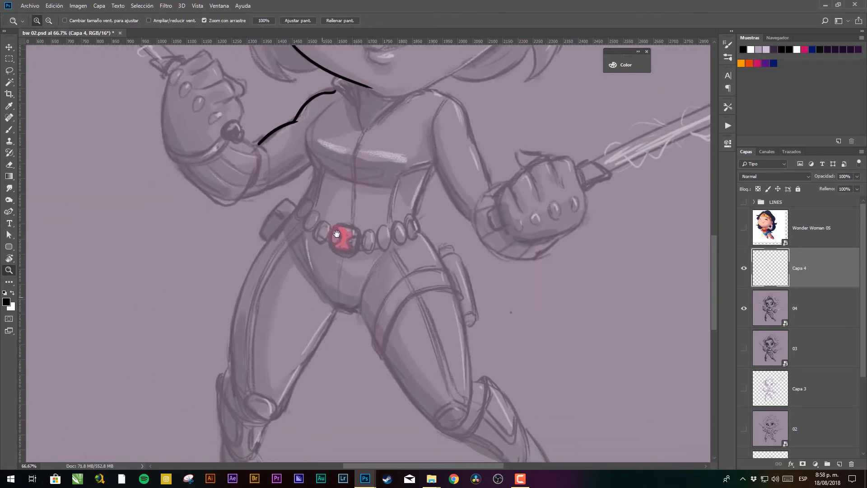
drag(336, 233, 331, 400)
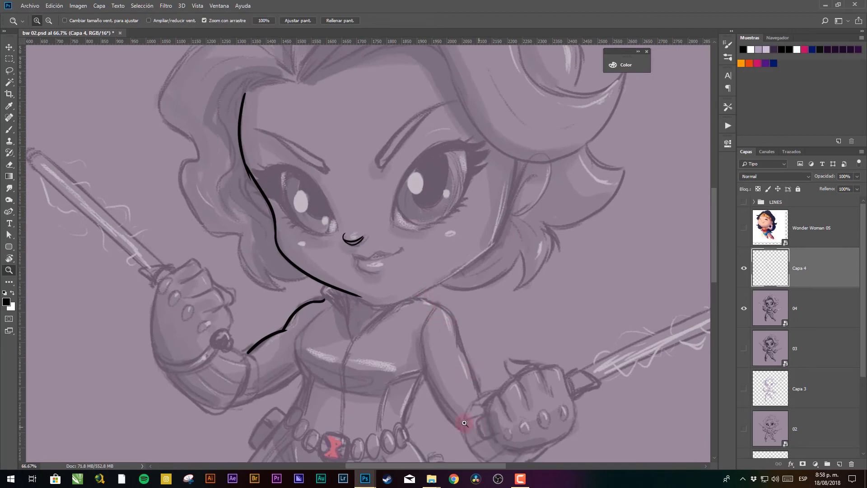
drag(381, 273, 446, 248)
key(b)
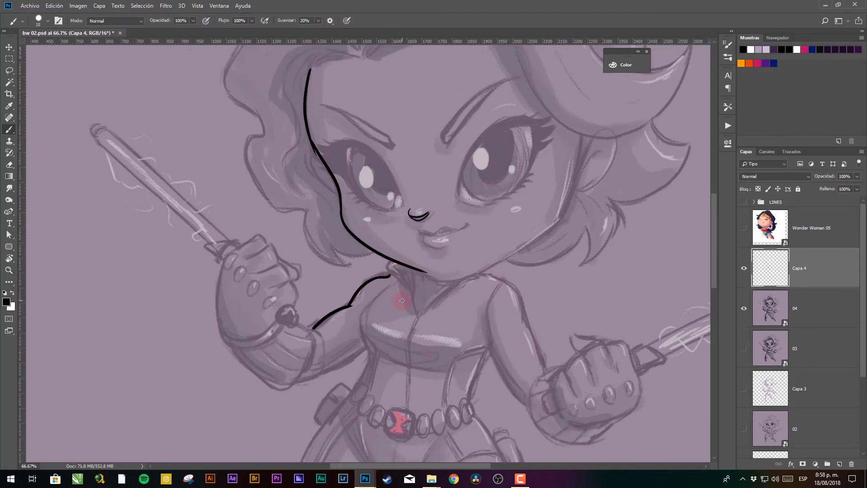
scroll(368, 301, down, 3)
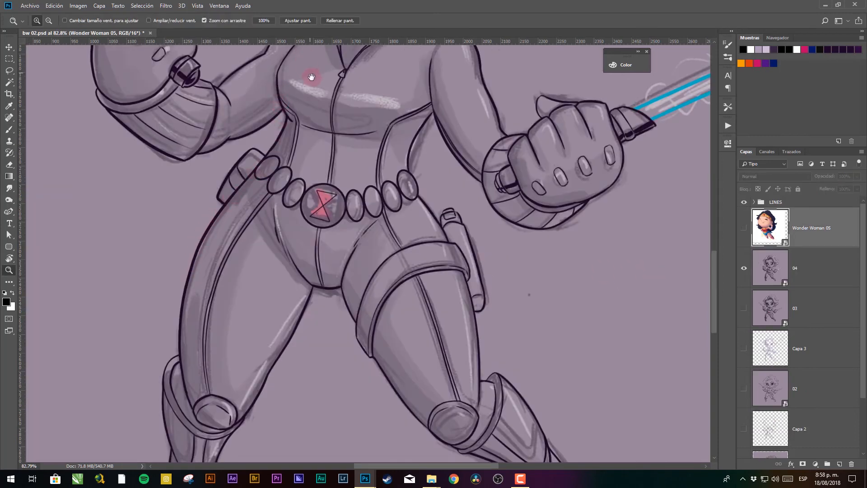
- Select sketch layer 04 and toggle its visibility to compare the shaded sketch with the full inked figure, leaving the layer hidden
drag(312, 77, 322, 281)
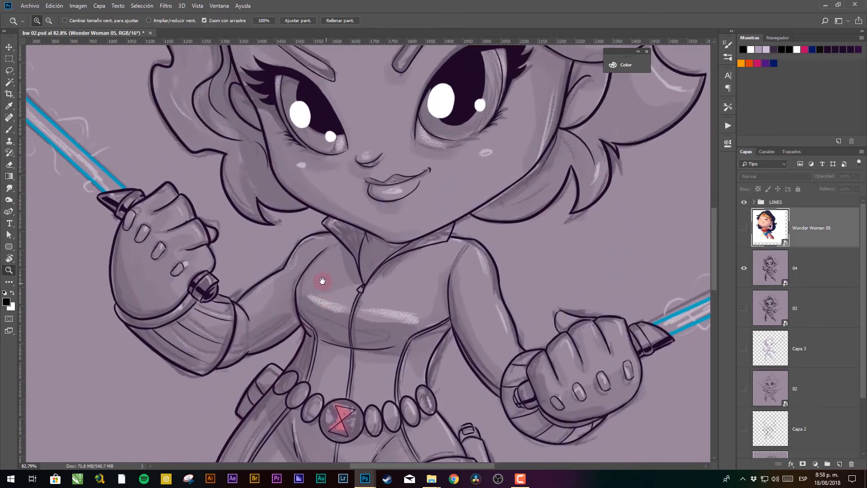
drag(379, 217, 382, 312)
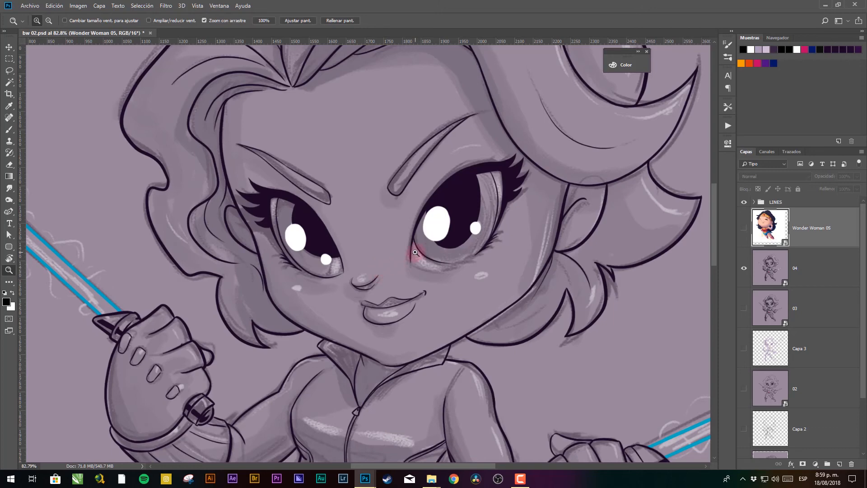
drag(437, 218, 385, 234)
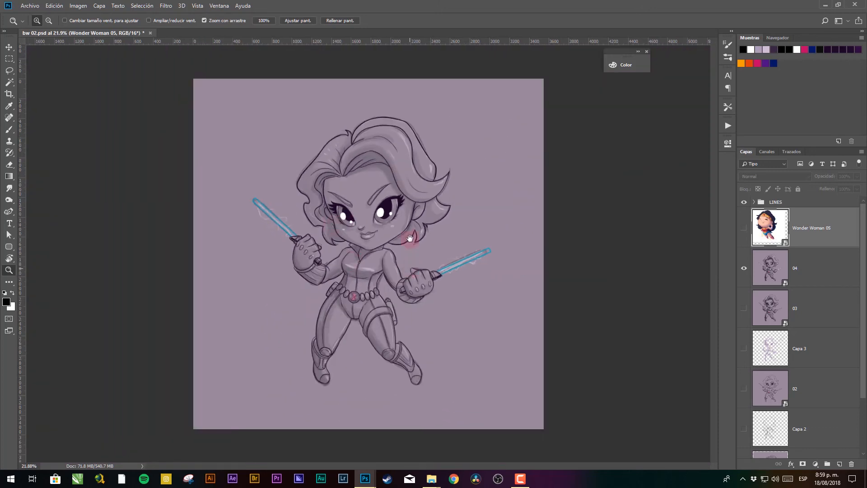
click(371, 256)
click(377, 258)
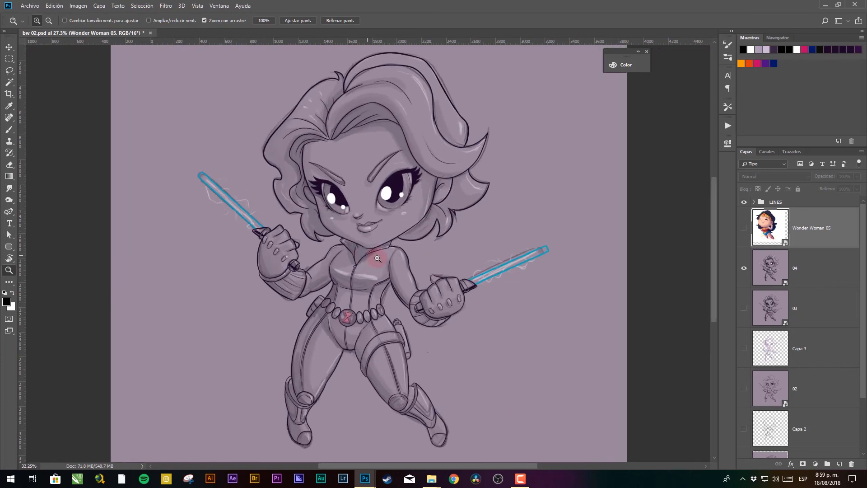
click(745, 270)
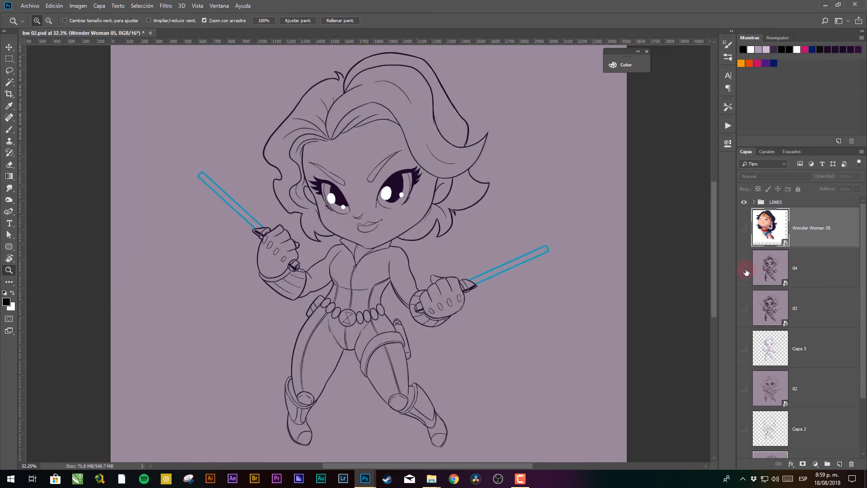
click(816, 271)
click(742, 270)
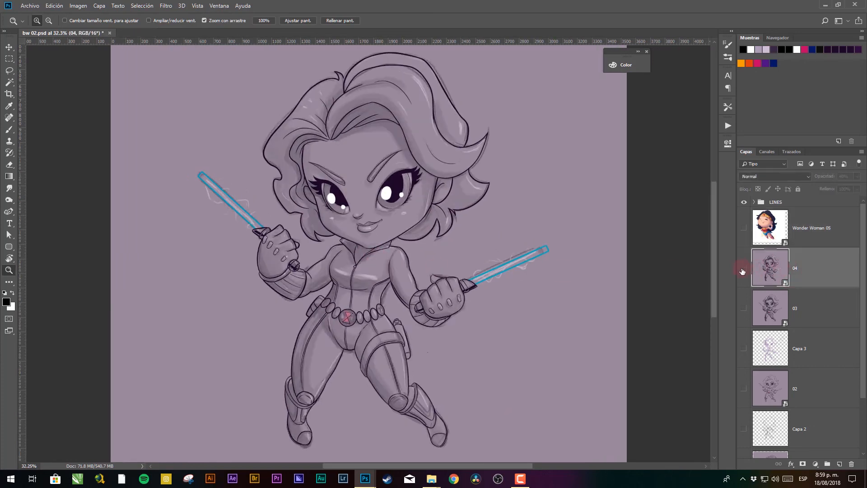
click(743, 270)
click(743, 270)
click(743, 270)
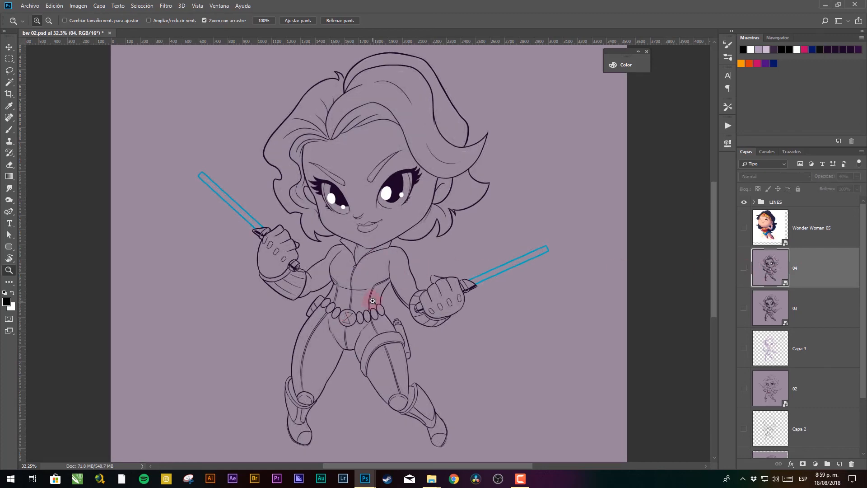
drag(353, 220, 381, 220)
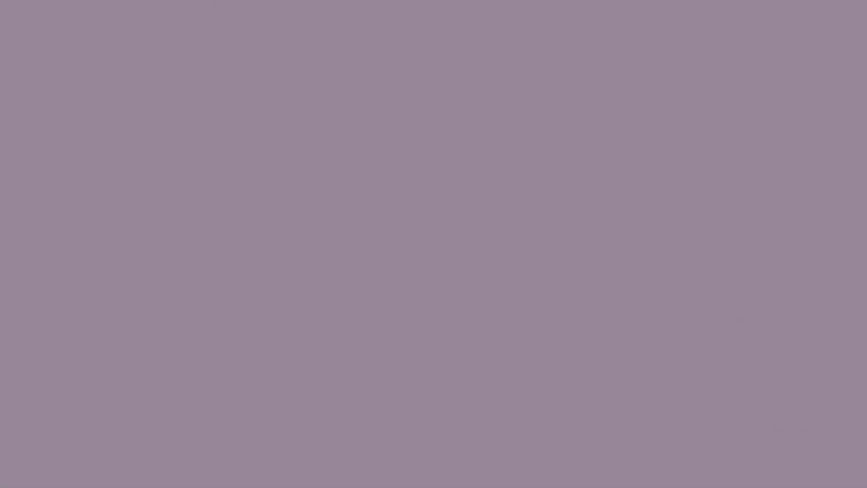